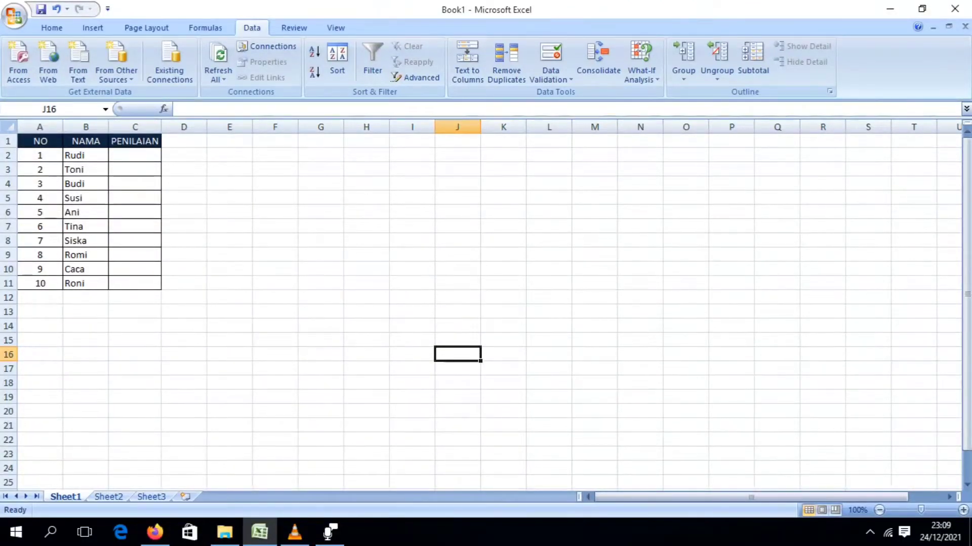
left_click_drag(134, 156, 135, 283)
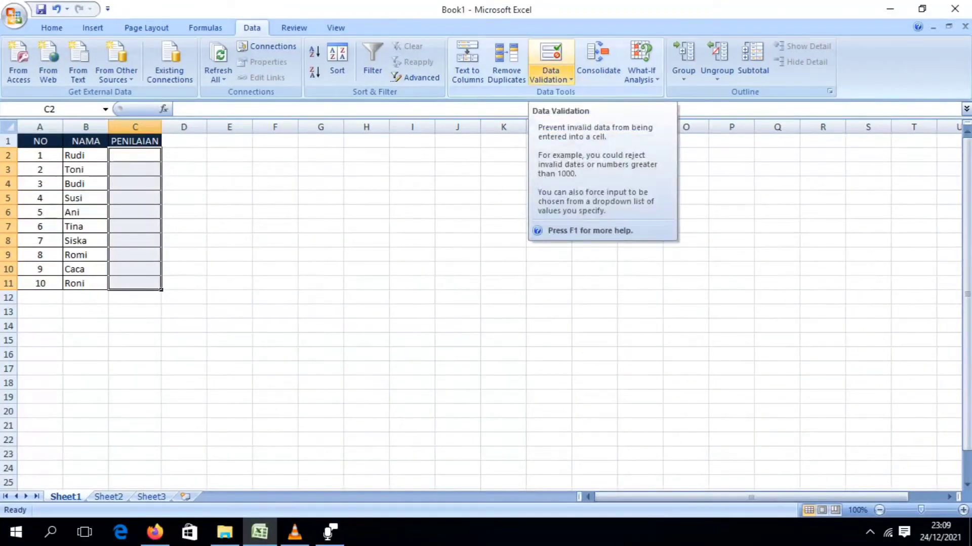
left_click(551, 76)
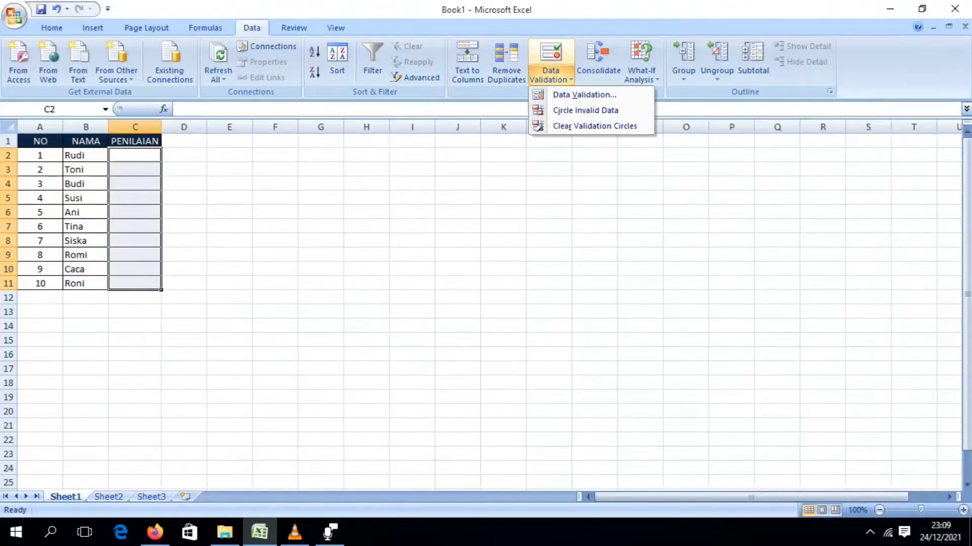
key("Escape")
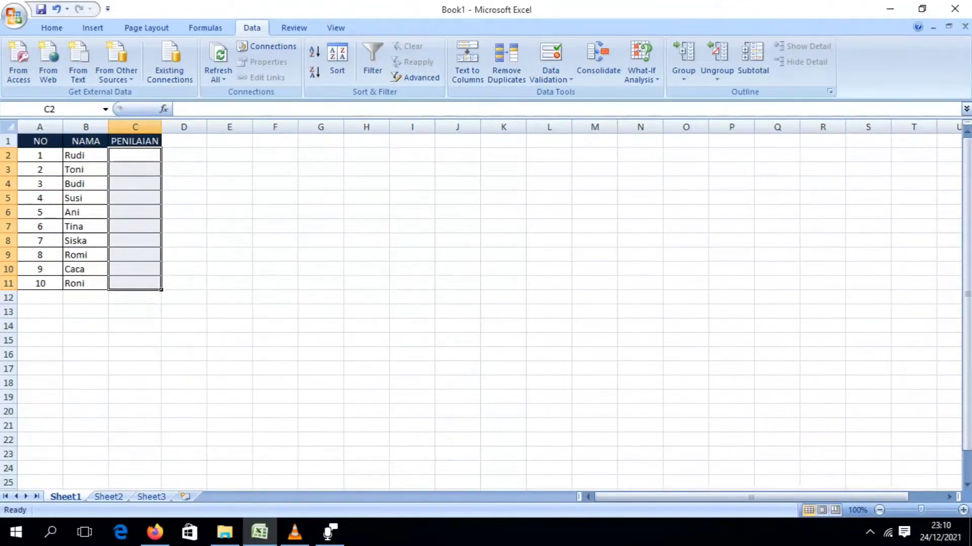
left_click(135, 155)
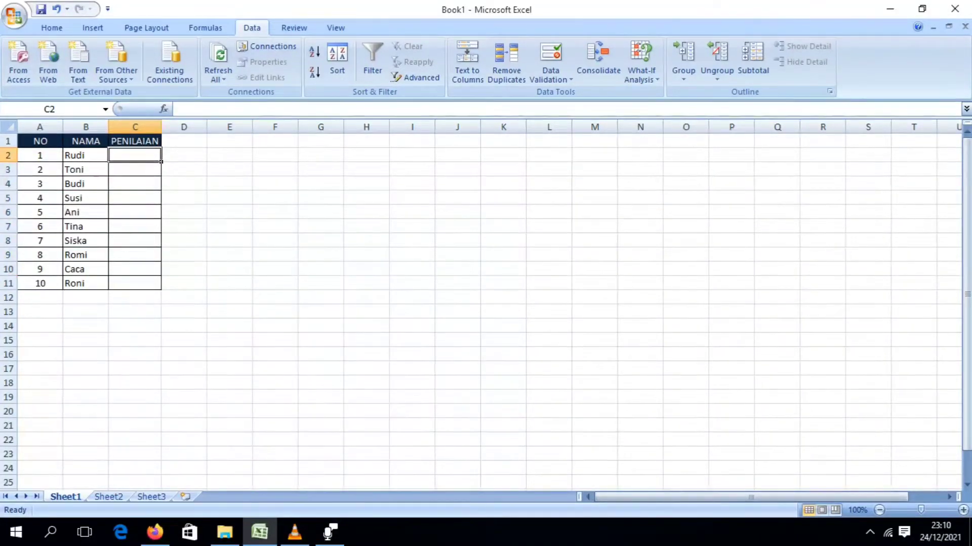
Enter the first two rating options, "Sangat Bagus" in cell I13 and "Bagus" in I14.
left_click(412, 312)
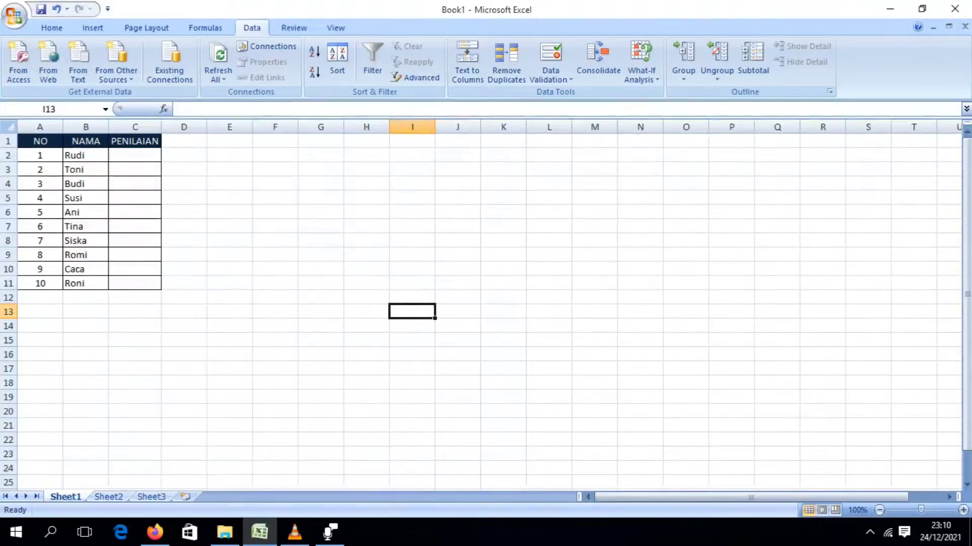
type("S")
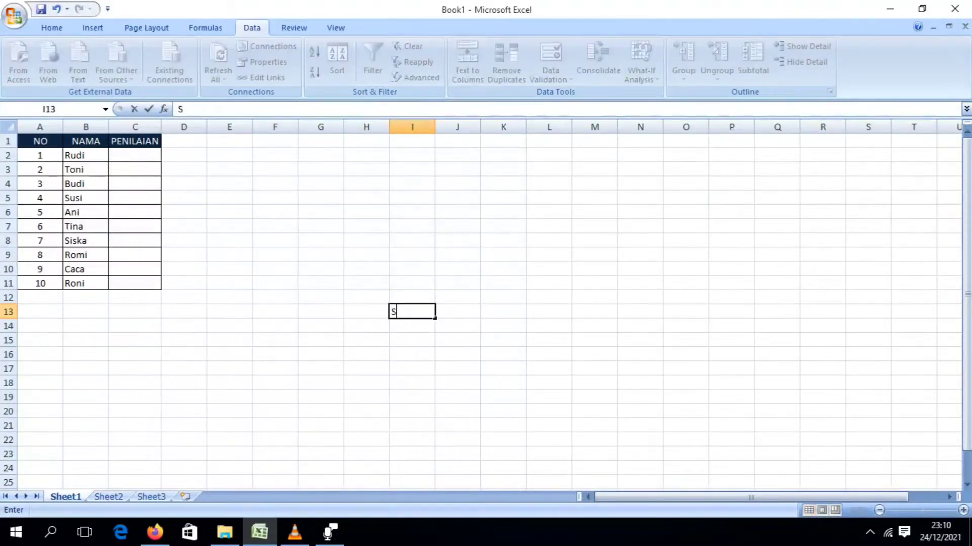
type("angat B")
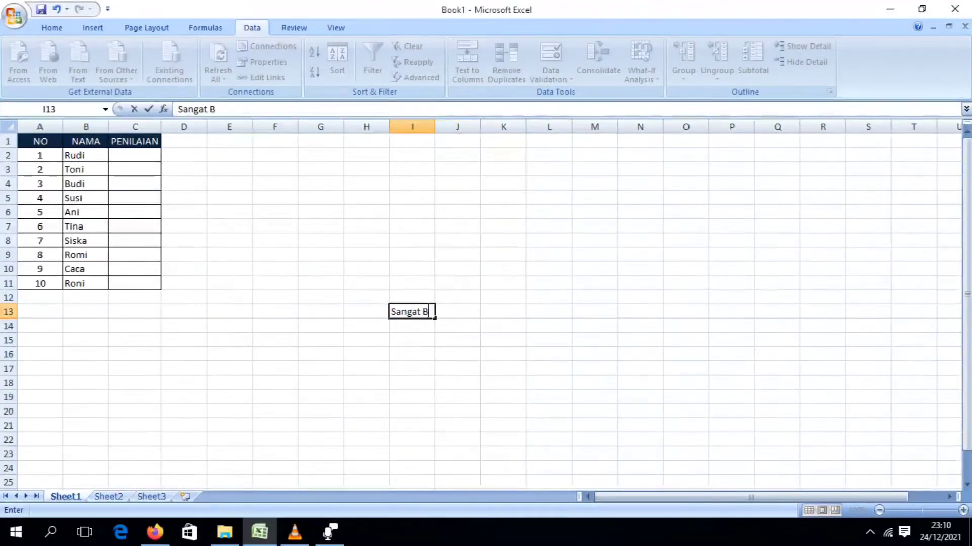
type("agus")
key("Return")
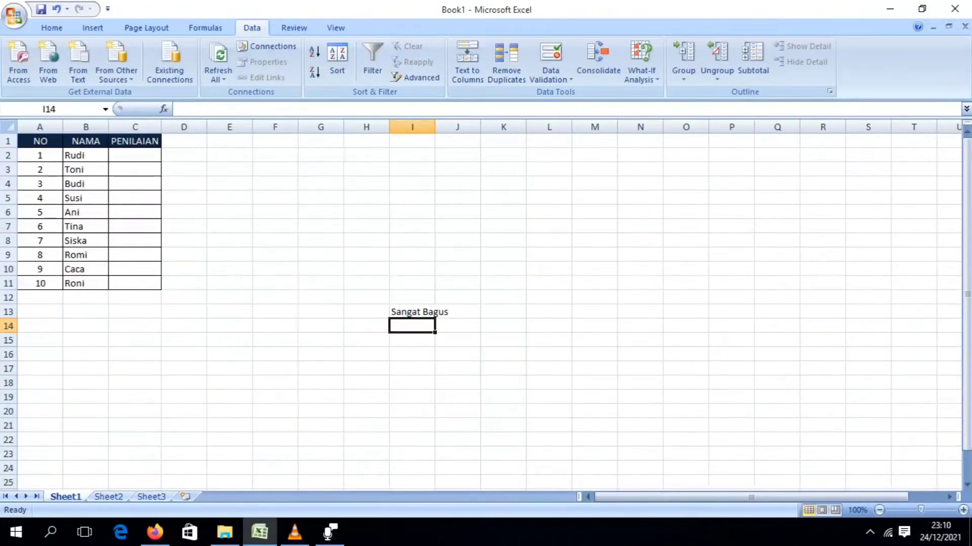
type("Bagus")
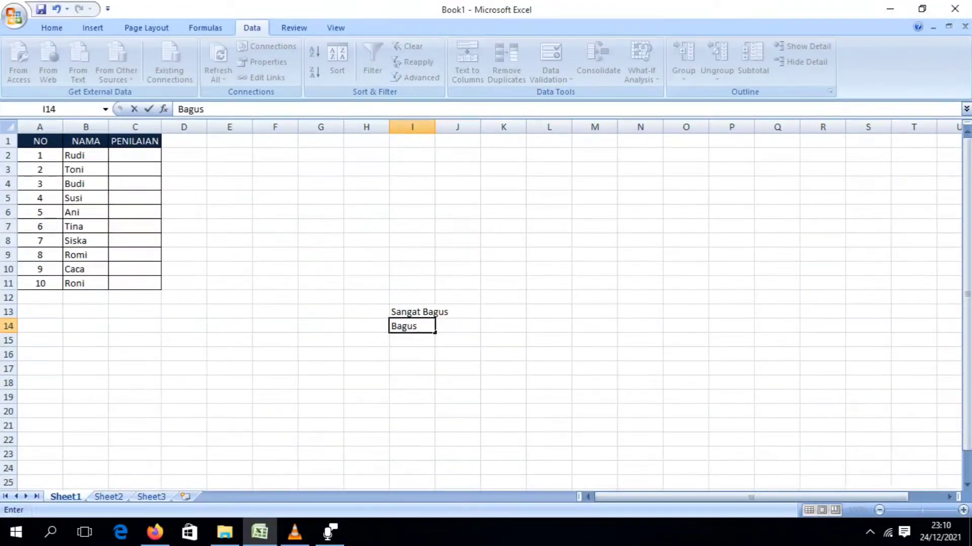
key("Return")
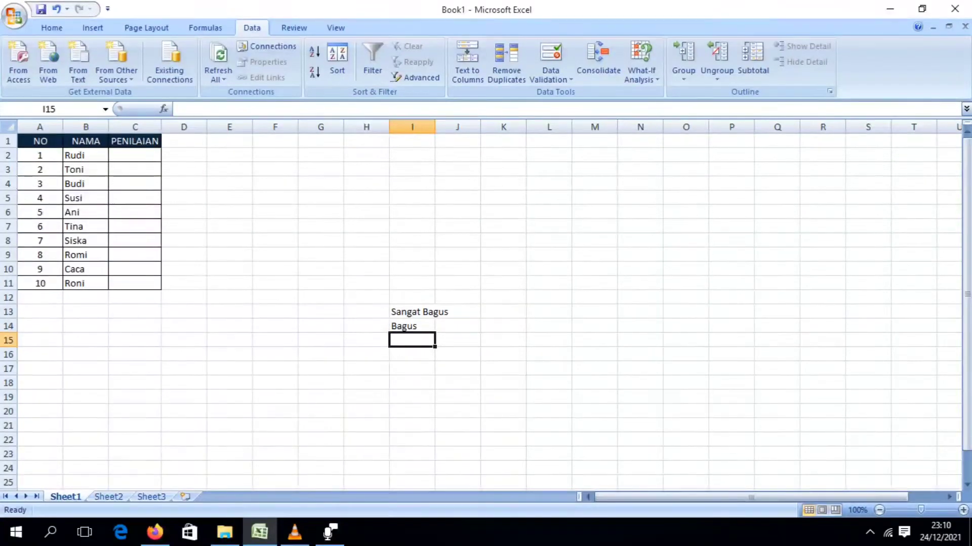
Continue the rating list with "Baik" in cell I15, "Cukup" in I16 and "Kurang" in I17.
type("Baik")
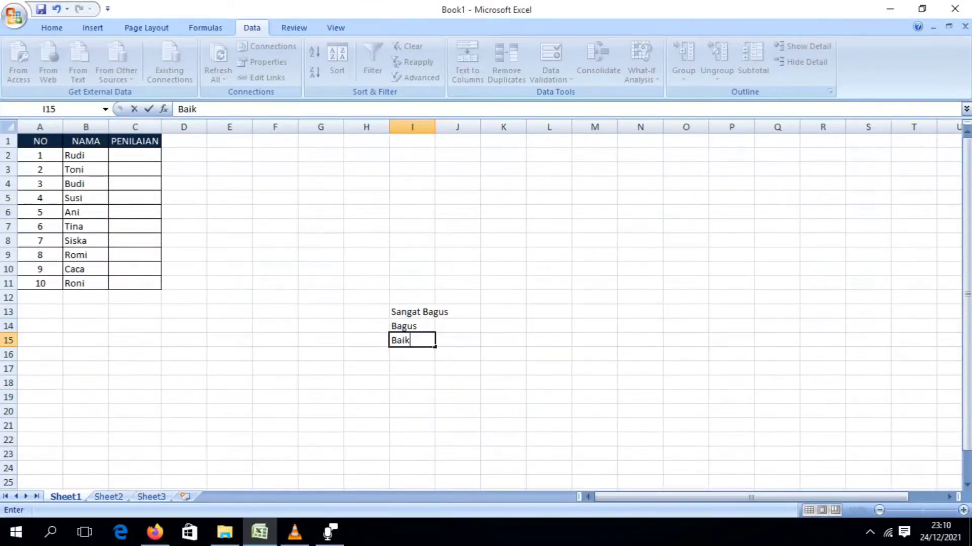
key("Return")
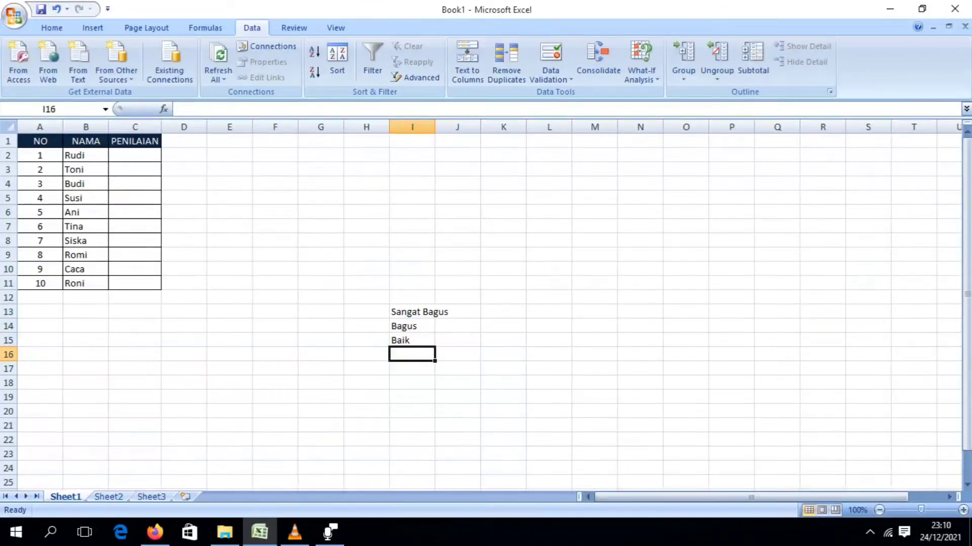
type("C")
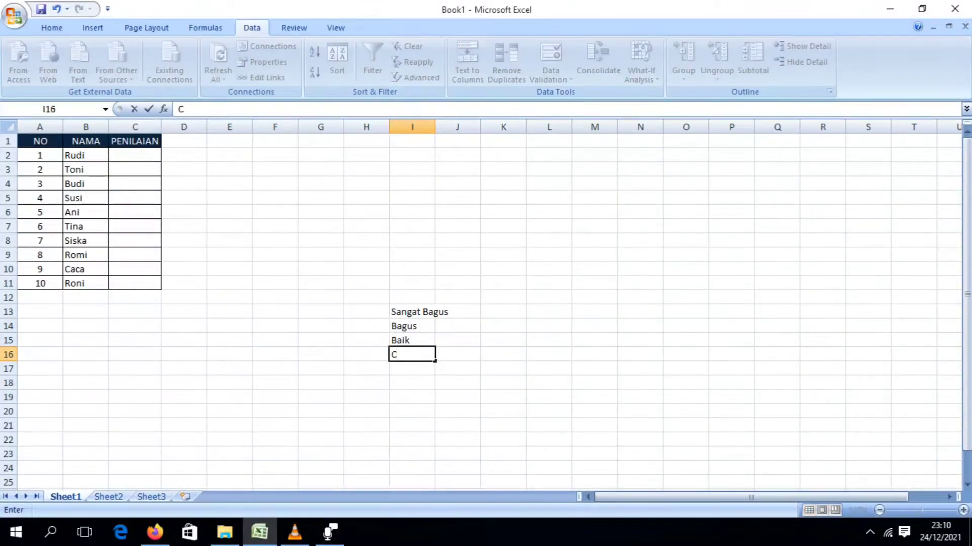
type("ukup")
key("Return")
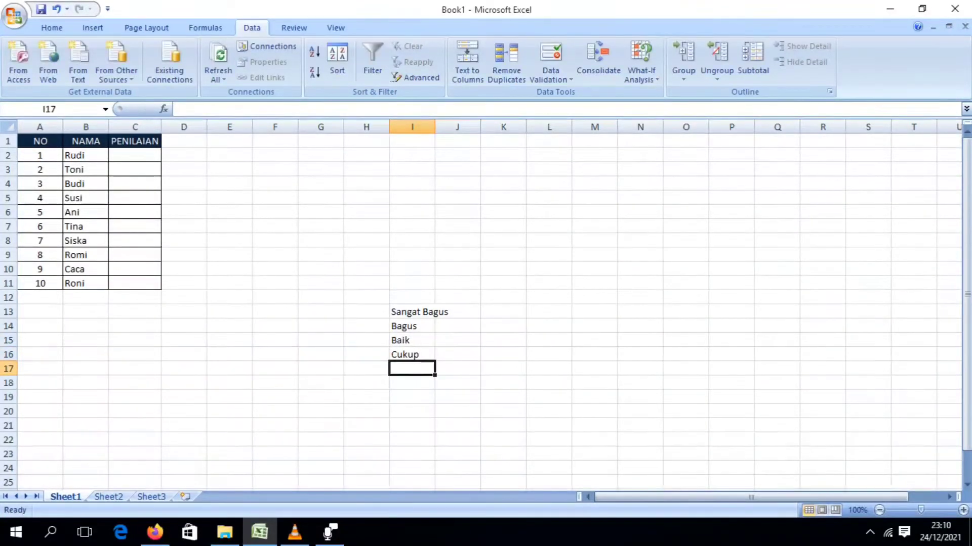
type("K")
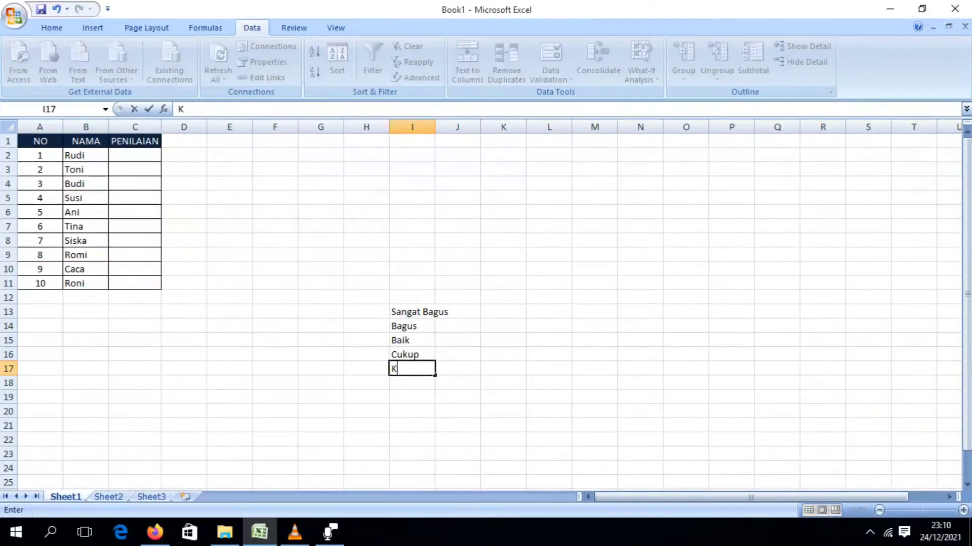
type("urang")
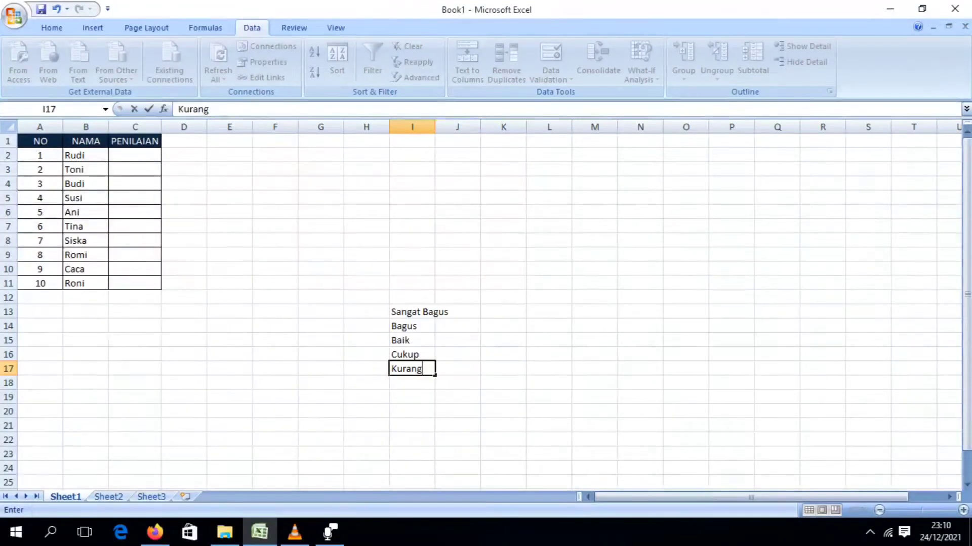
Start a data validation rule for the PENILAIAN cells C2:C11 that allows values from a List.
left_click(135, 155)
left_click_drag(135, 155, 135, 283)
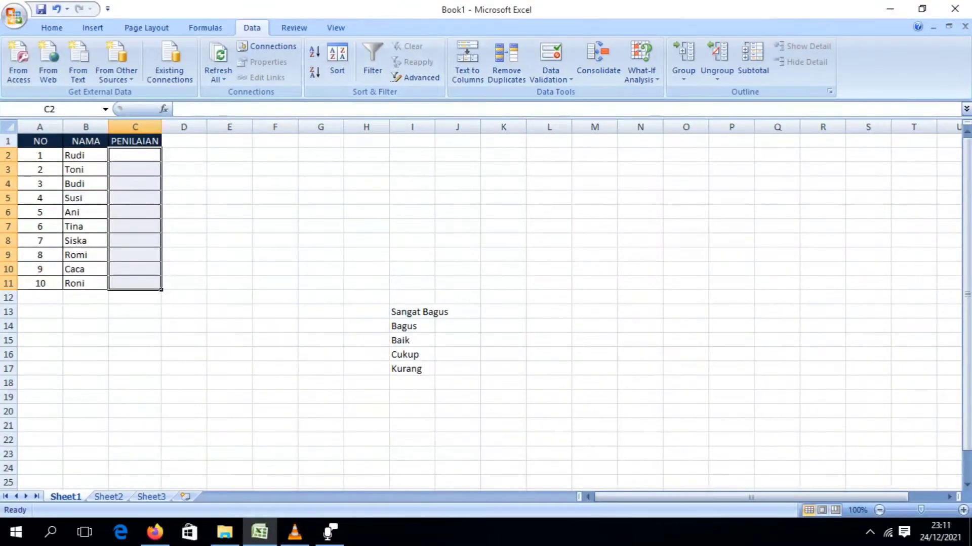
left_click(551, 76)
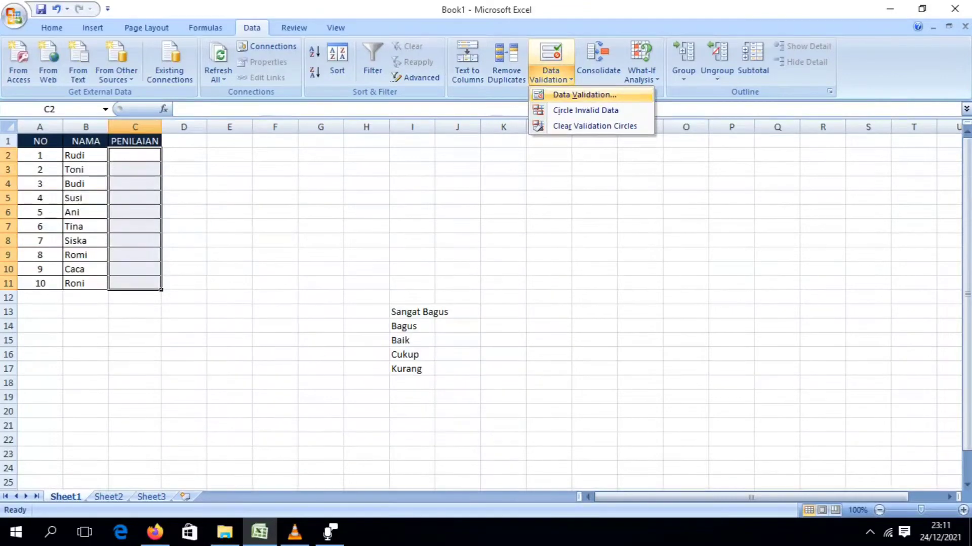
left_click(585, 95)
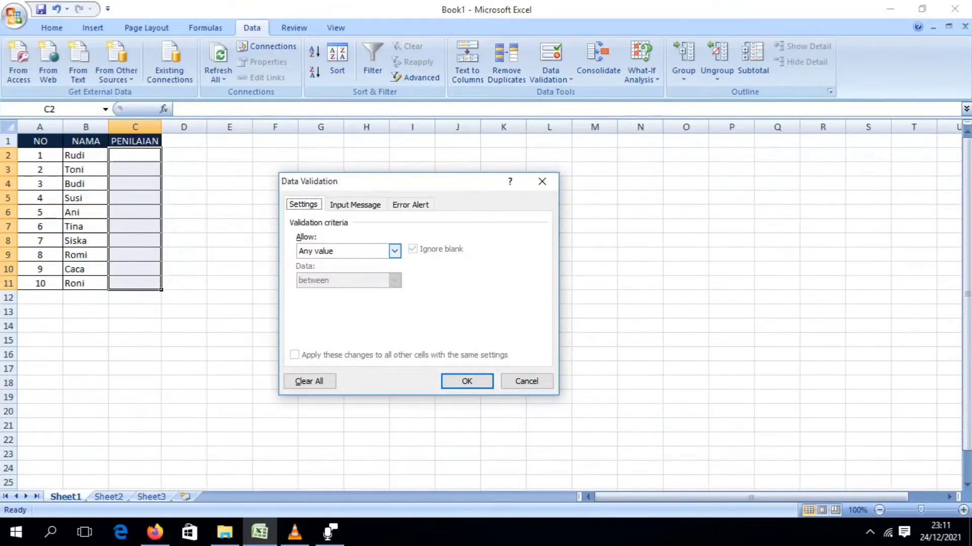
left_click(394, 251)
key("Down")
key("Down")
key("Down")
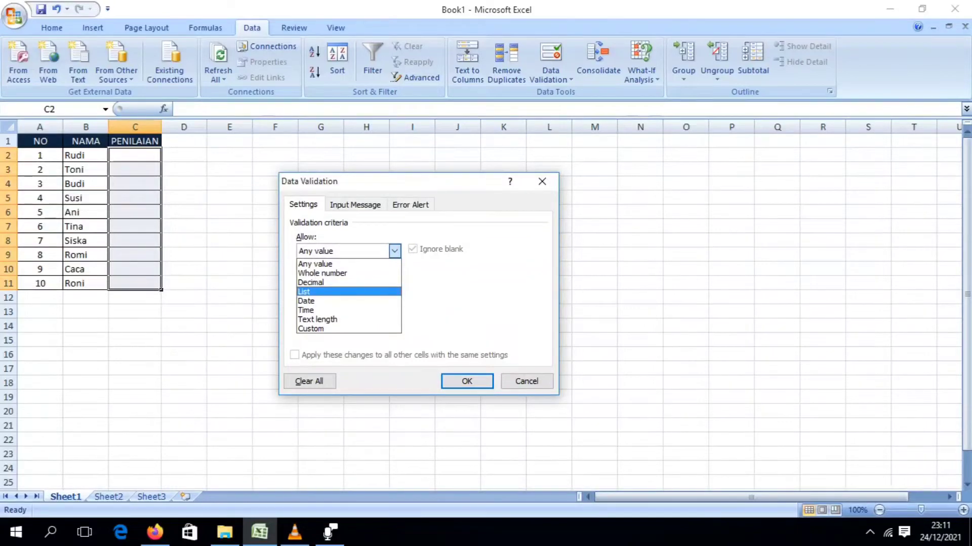
key("Return")
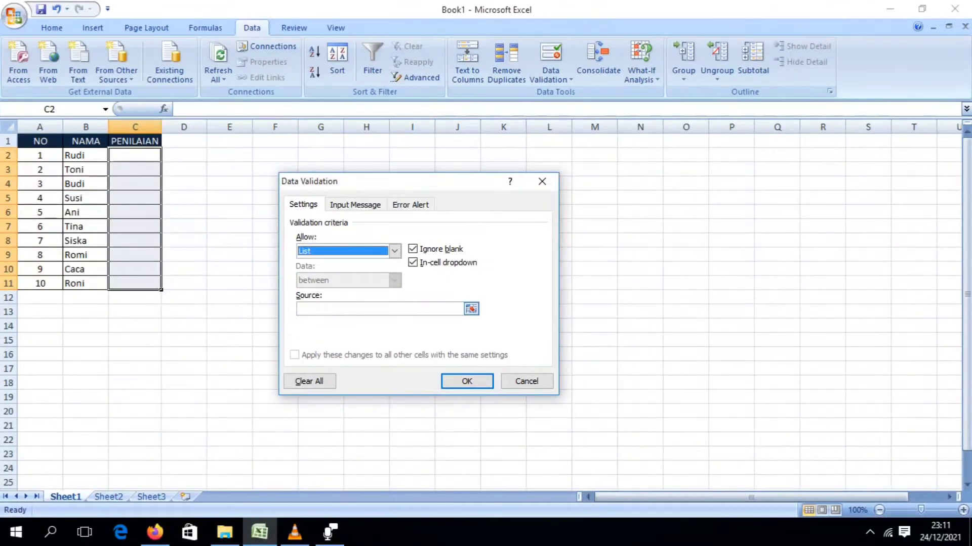
Set the validation list's source to =$I$13:$I$17 and apply the rule.
left_click(471, 309)
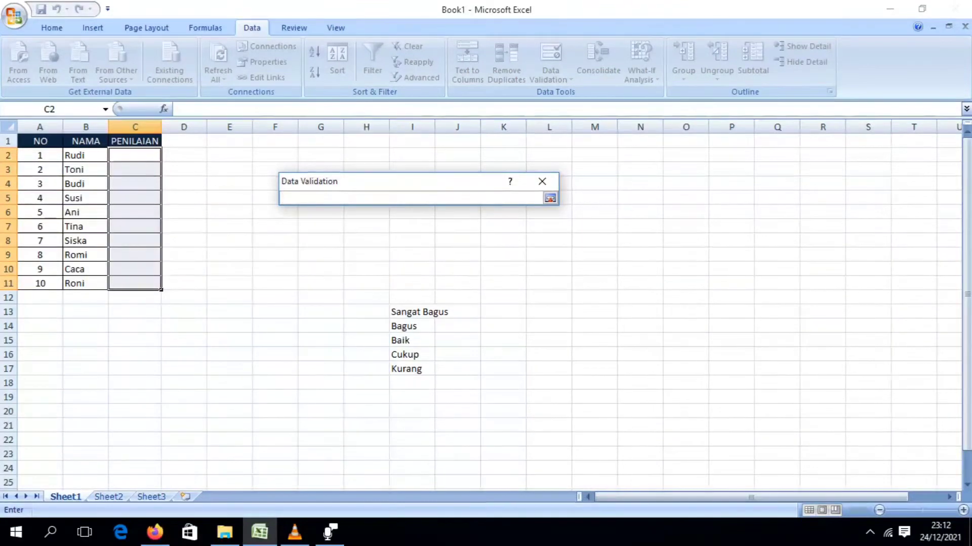
left_click_drag(428, 312, 430, 368)
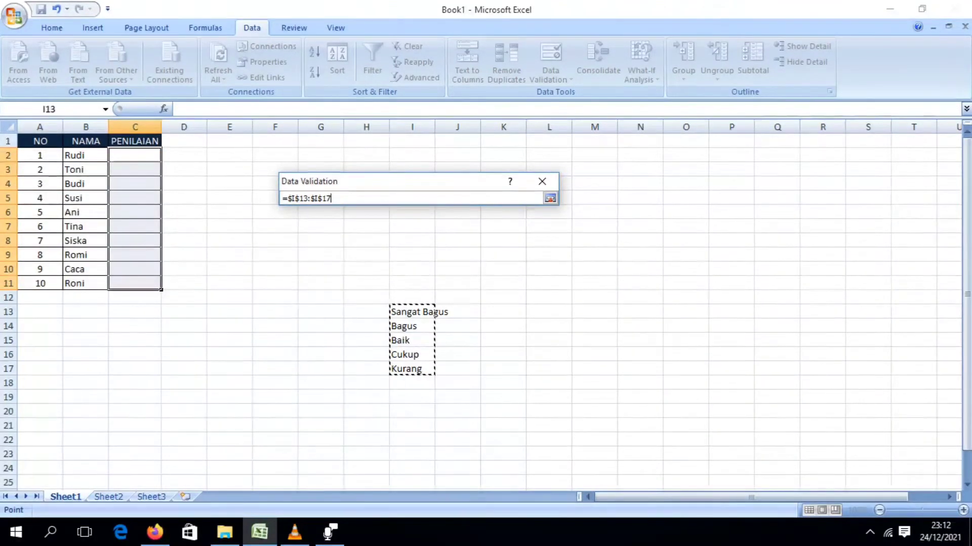
key("Return")
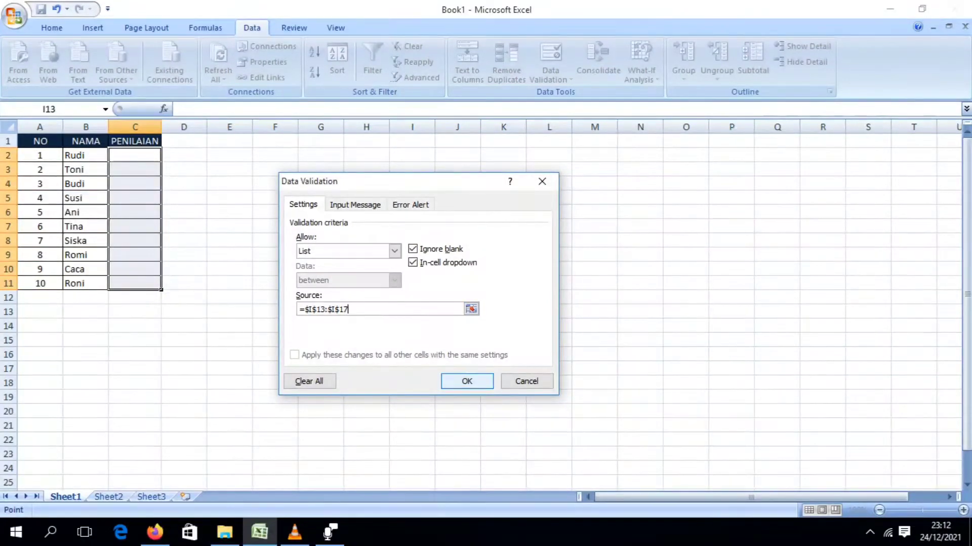
key("Return")
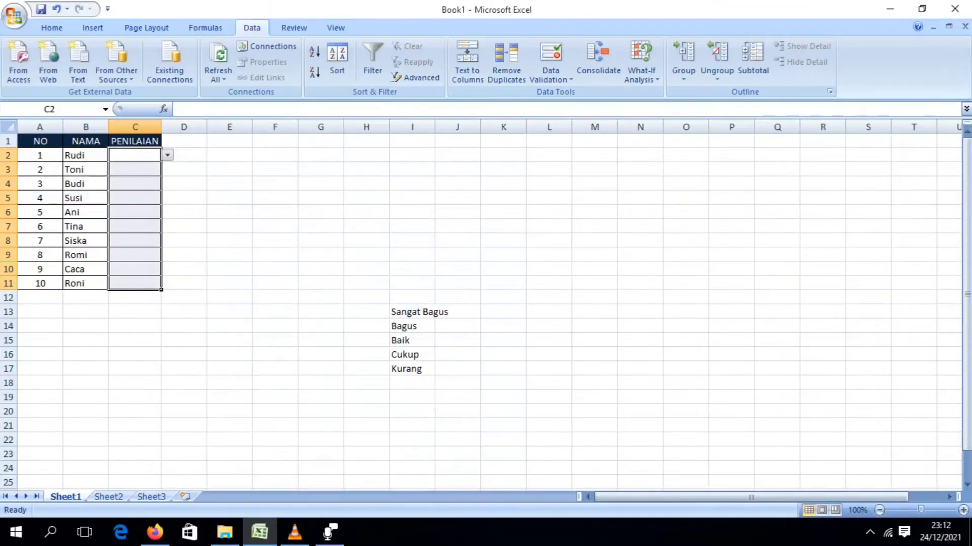
Choose "Bagus" from the drop-down list as the rating in PENILAIAN cell C2.
left_click(134, 340)
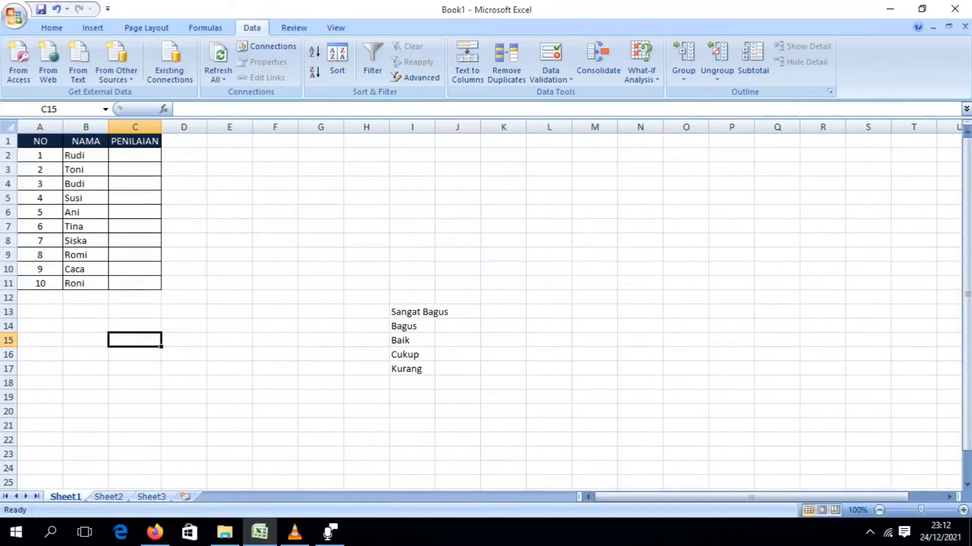
left_click(134, 156)
left_click(135, 169)
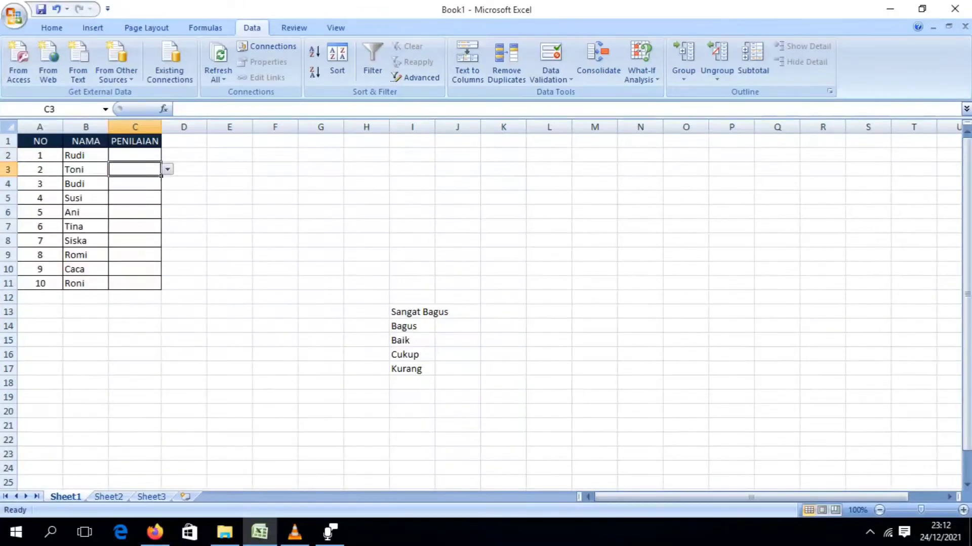
left_click(134, 156)
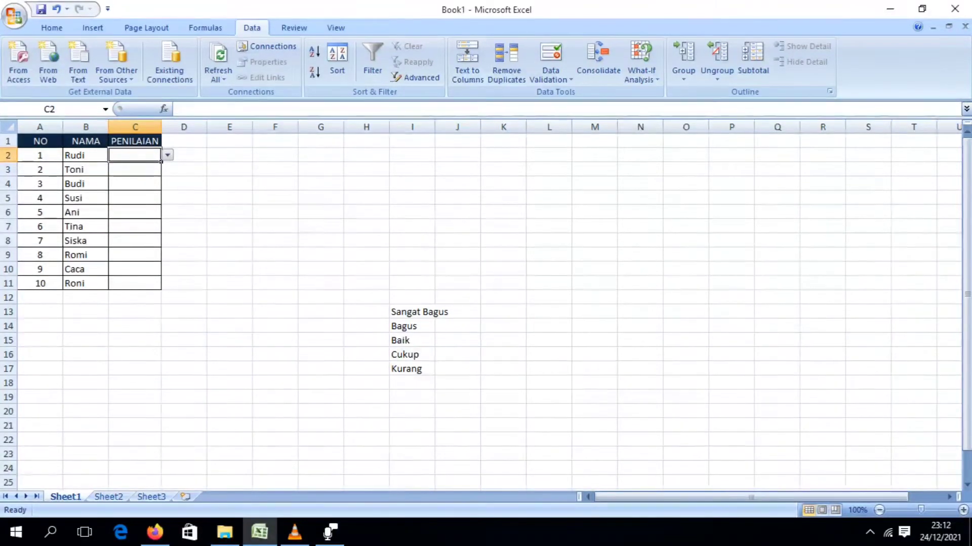
key("alt+Down")
key("Down")
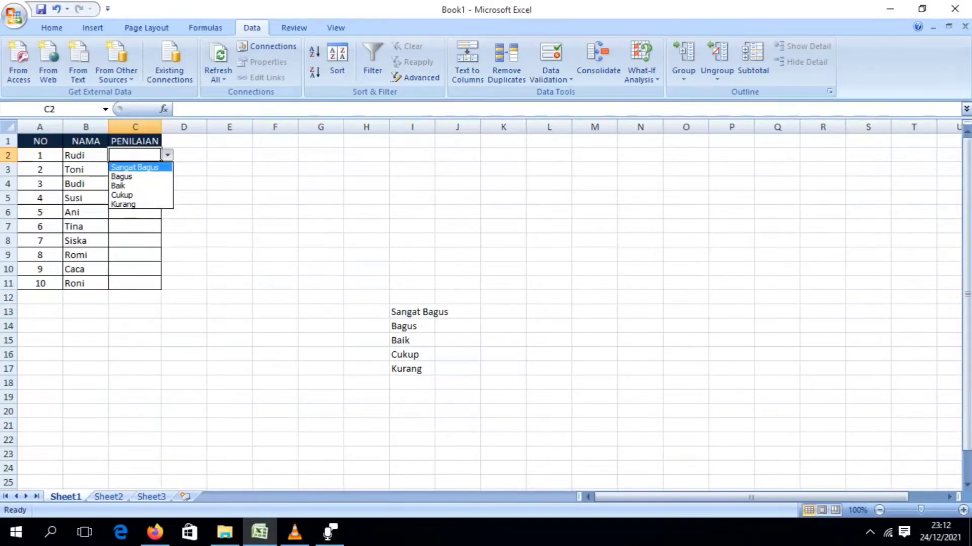
key("Down")
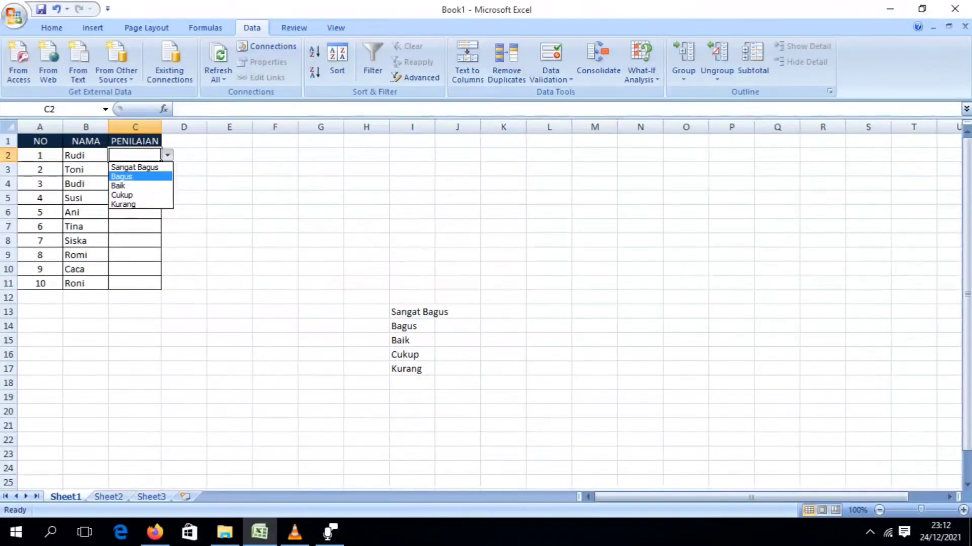
key("Down")
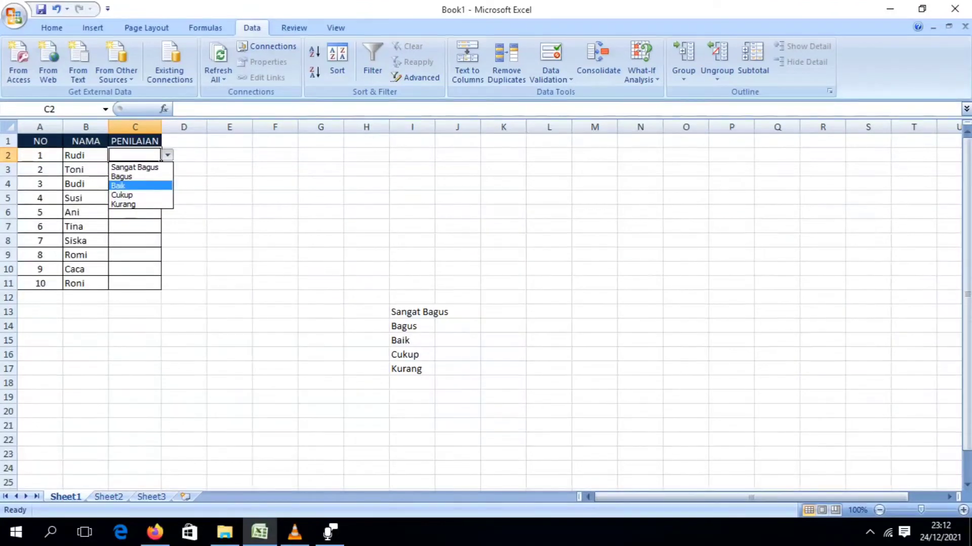
key("Up")
key("Up")
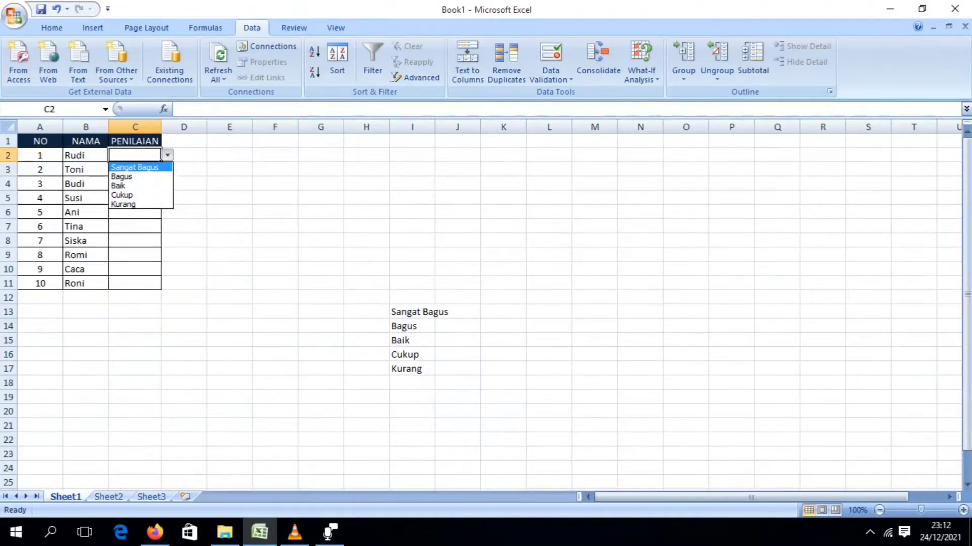
key("Down")
key("Down")
key("Down")
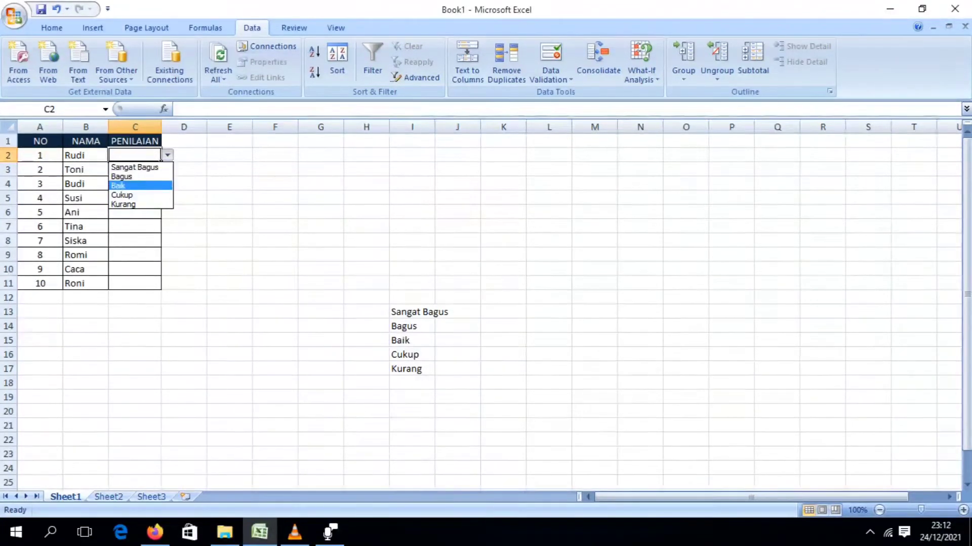
key("Down")
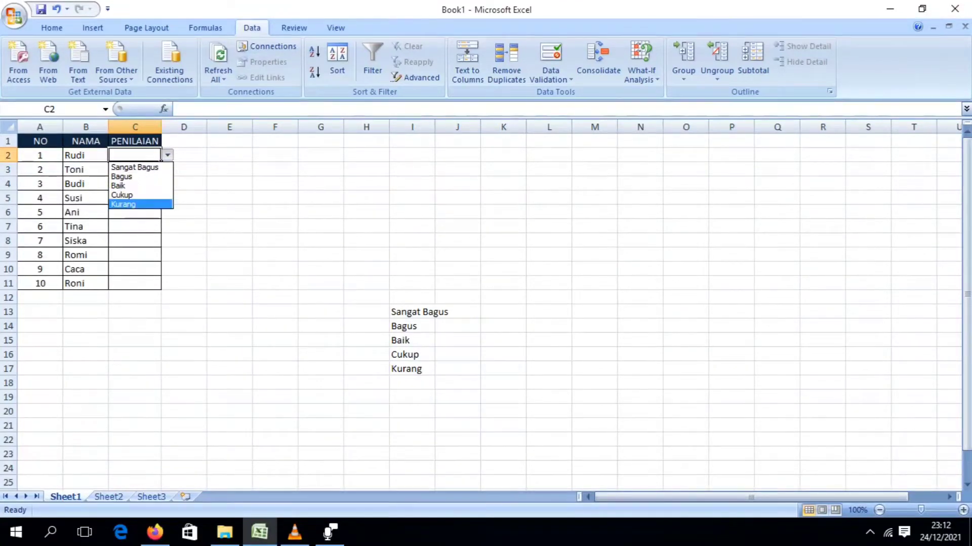
key("Up")
key("Up")
key("Up")
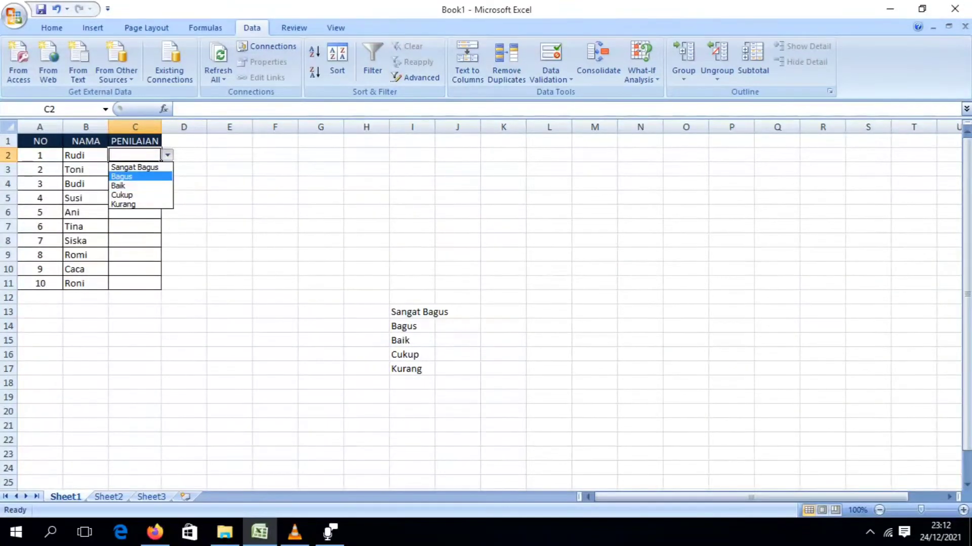
key("Up")
key("Down")
key("Return")
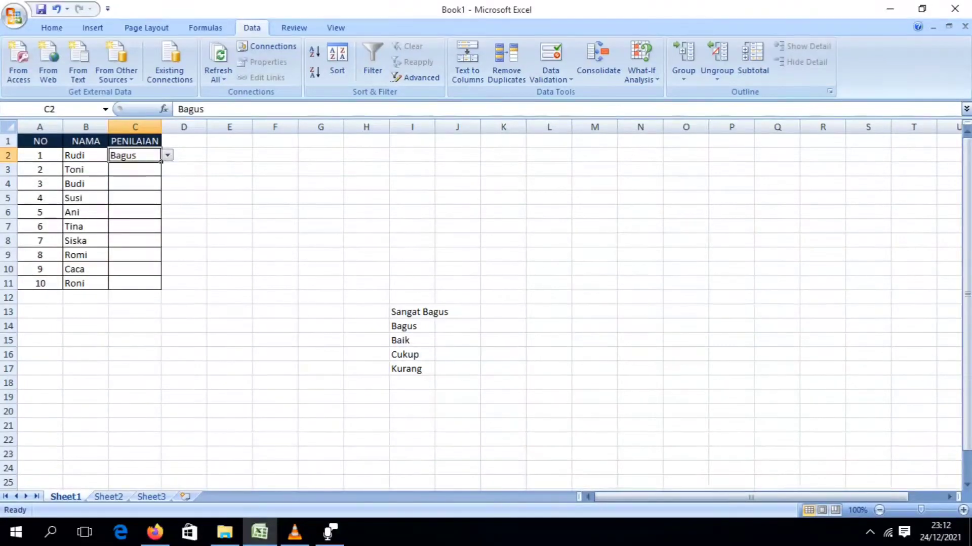
Choose "Baik" from the drop-down list as the rating in cell C3.
key("Down")
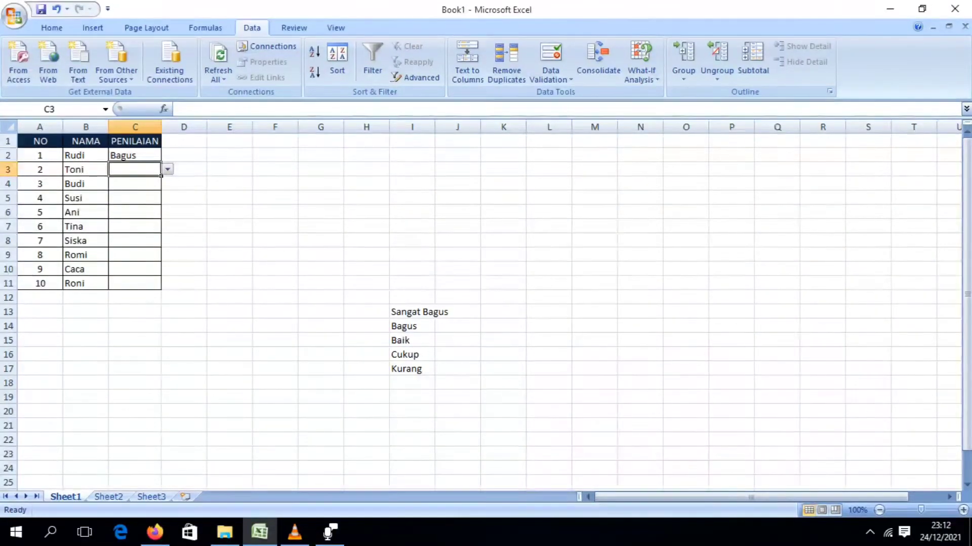
key("alt+Down")
key("Down")
key("Down")
key("Down")
key("Return")
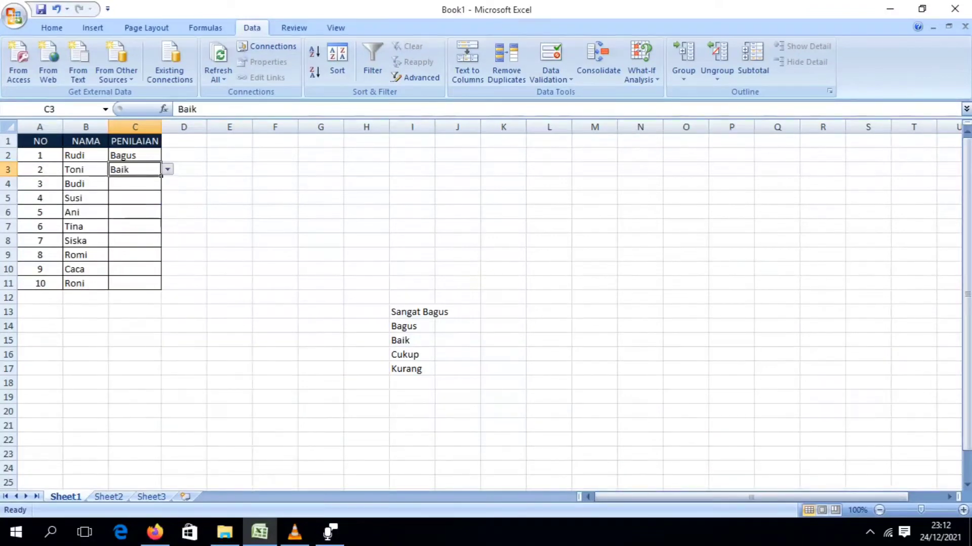
Choose "Cukup" from the drop-down list as the rating in cell C4.
left_click(135, 184)
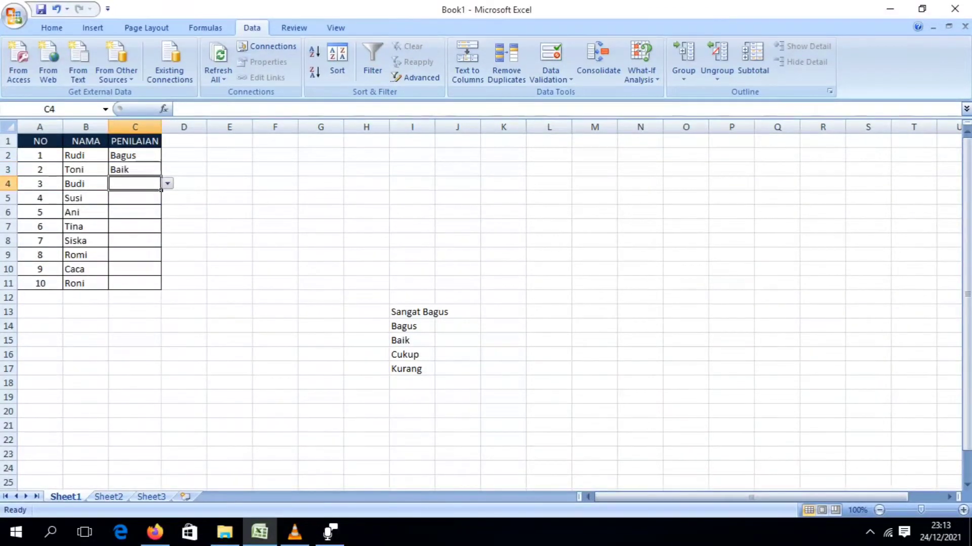
key("alt+Down")
key("Down")
key("Down")
key("Down")
key("Down")
key("Return")
key("Return")
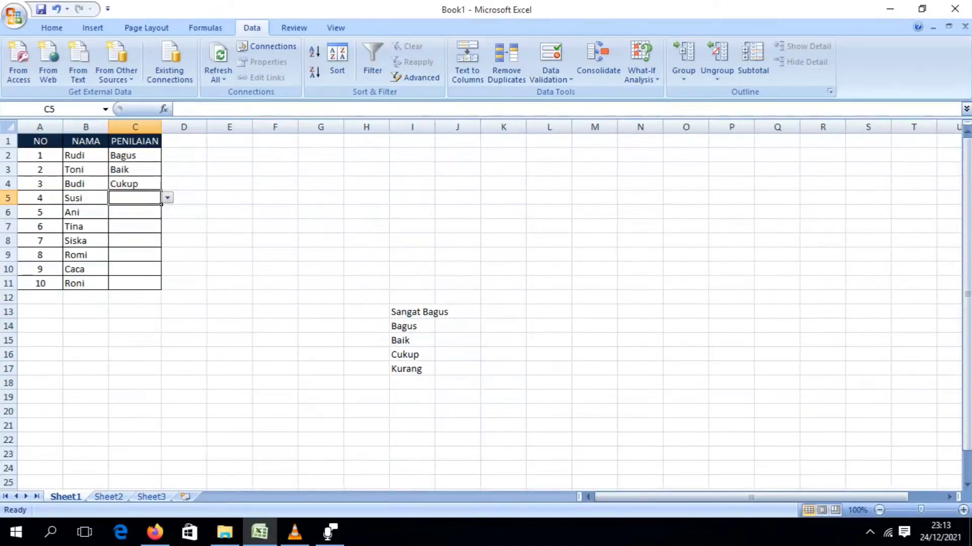
Write the rating "Kurang" directly into cell C5 and view the cell's drop-down list.
type("K")
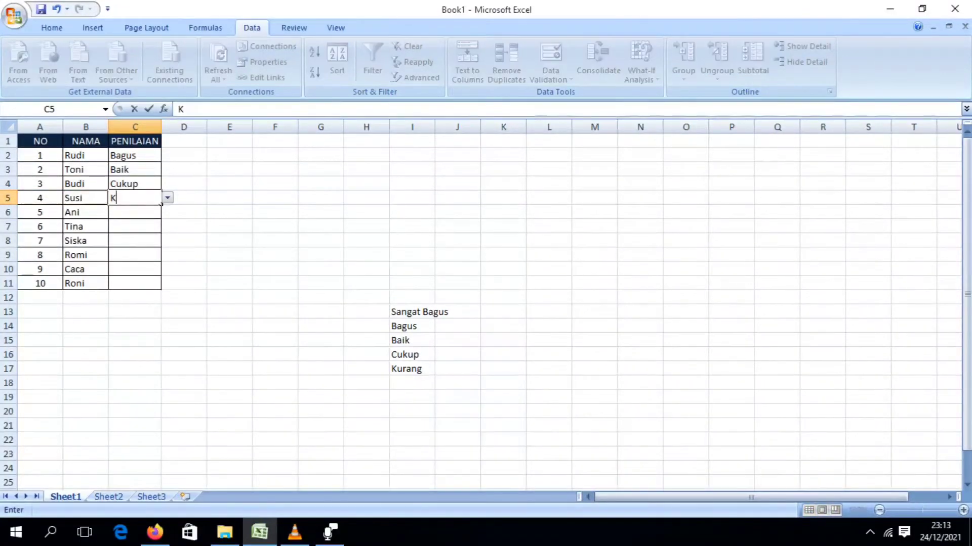
type("urang")
key("Return")
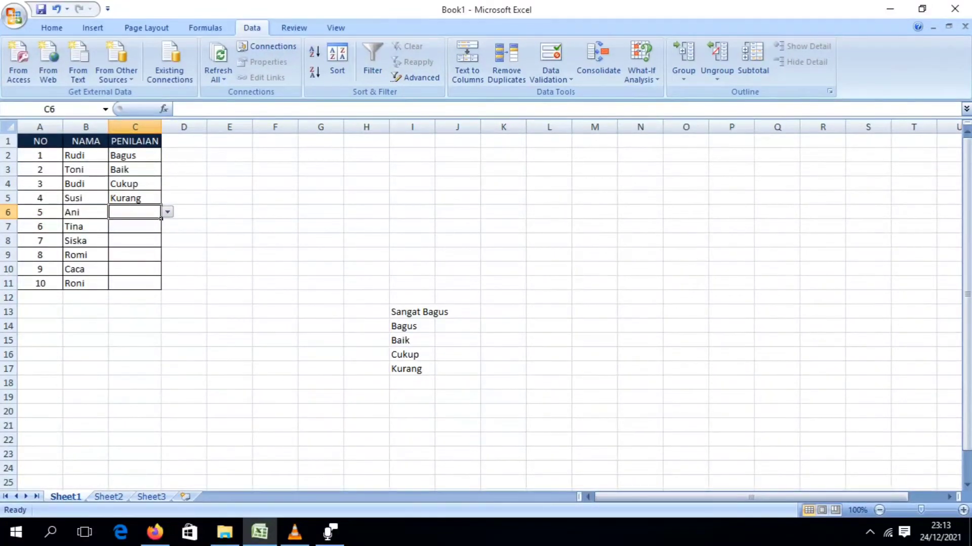
left_click(135, 198)
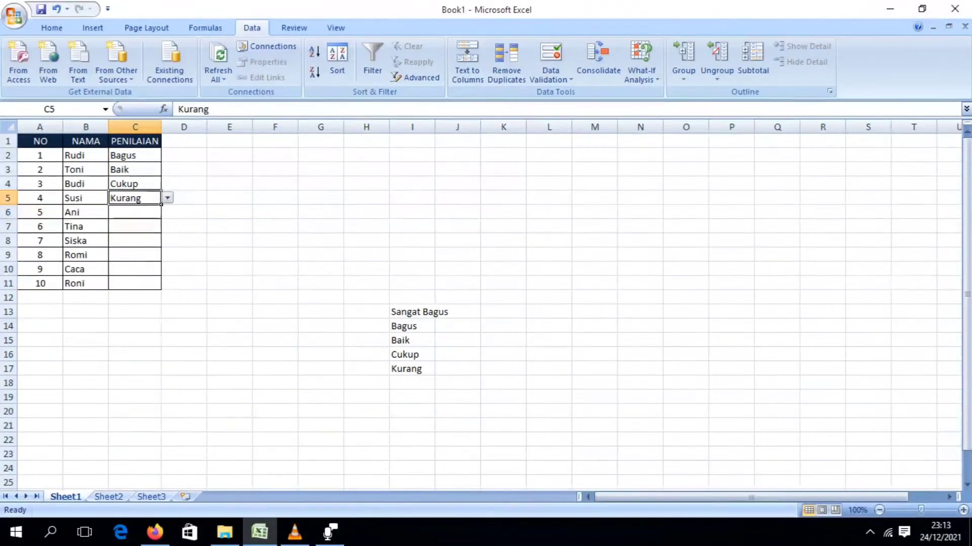
left_click(168, 198)
key("Escape")
Try to enter "Tidak Bagus", a rating outside the options in I13:I17, in cell C7.
left_click(135, 241)
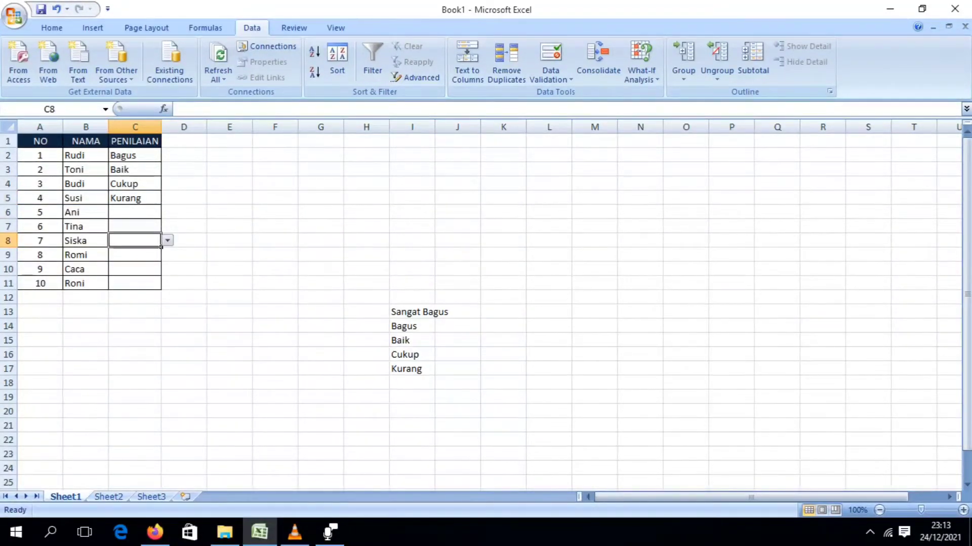
left_click_drag(405, 312, 407, 369)
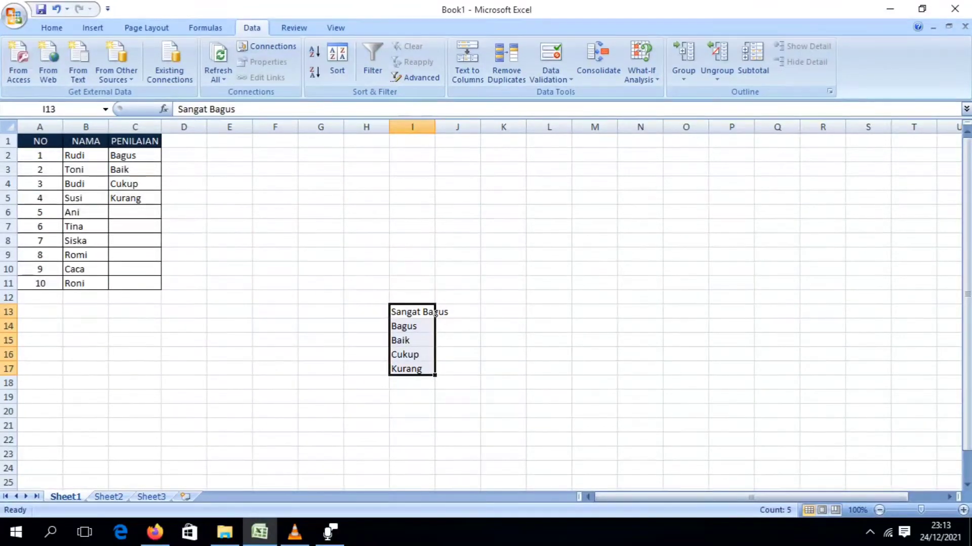
left_click(158, 229)
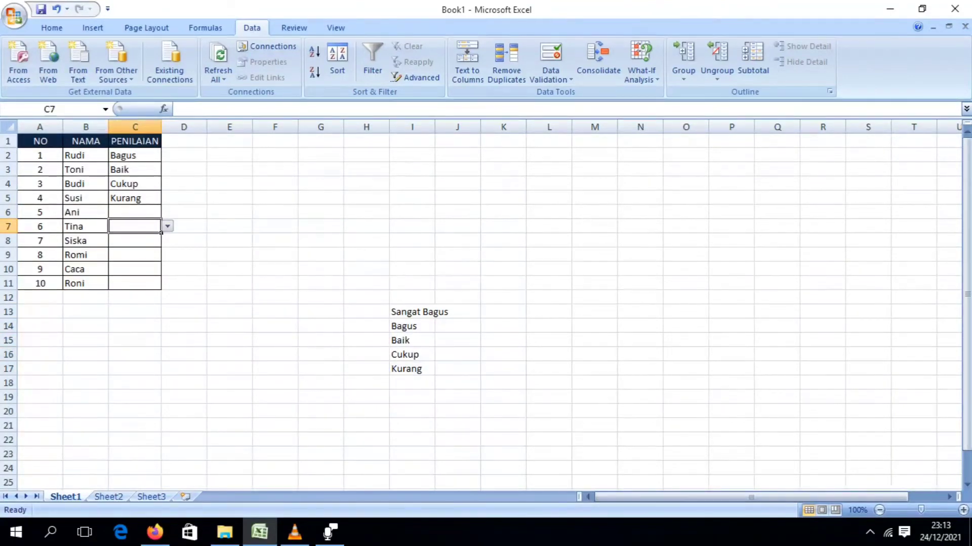
type("Ti")
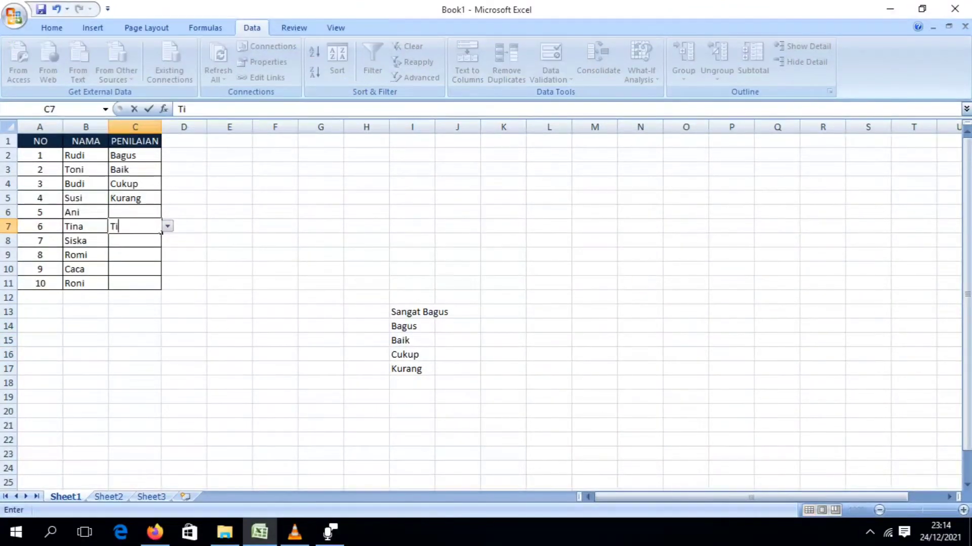
type("dak Bagus")
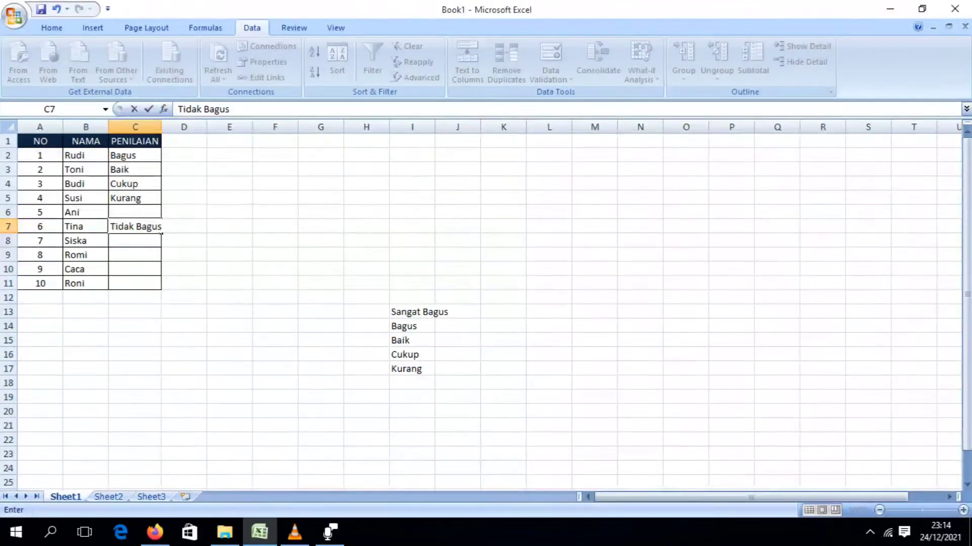
key("Return")
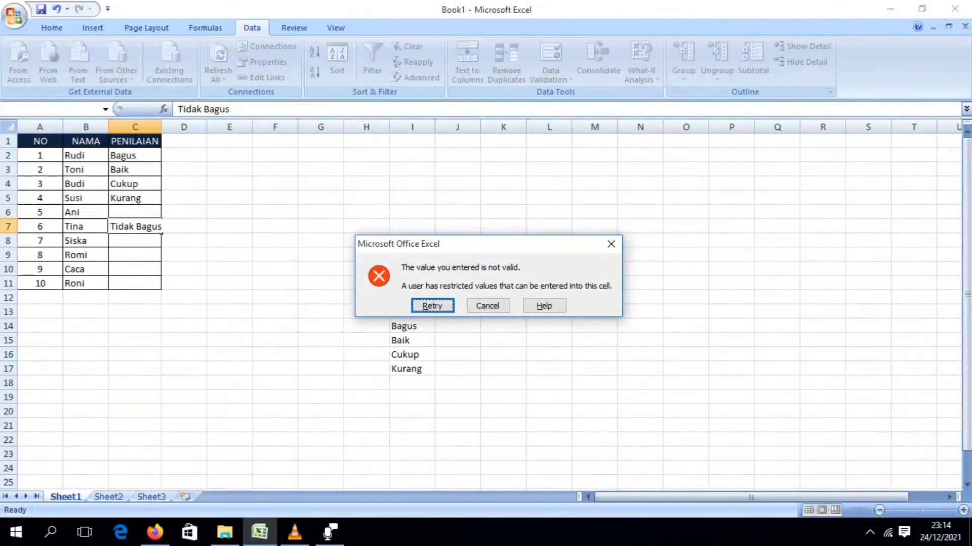
left_click_drag(488, 244, 476, 189)
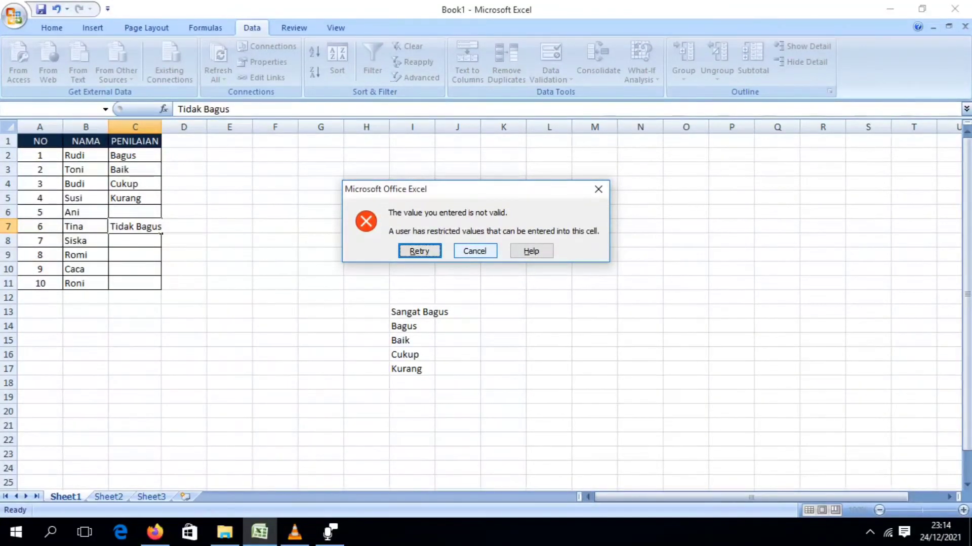
left_click(475, 251)
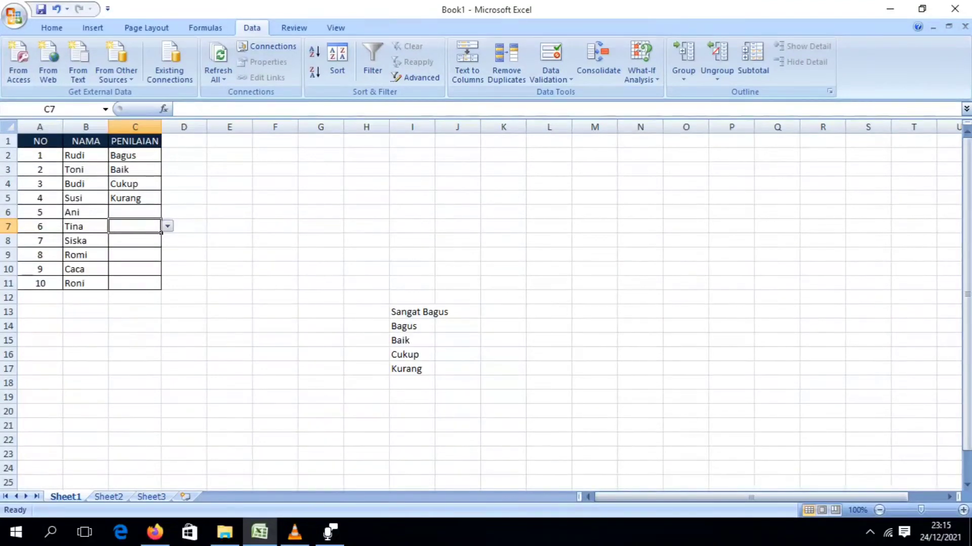
left_click(230, 269)
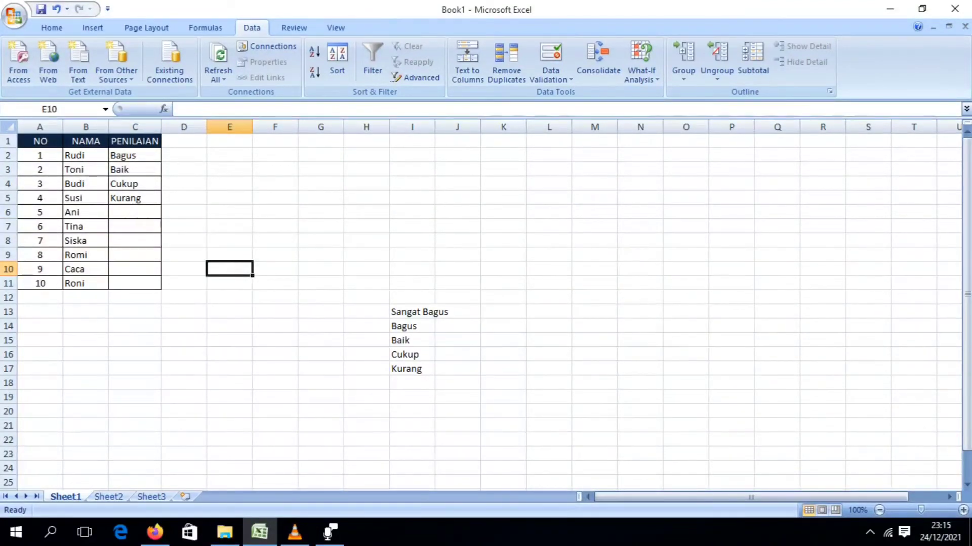
Delete the "Cukup" option in cell I16 from the rating list, shifting the cells up.
left_click_drag(134, 156, 135, 284)
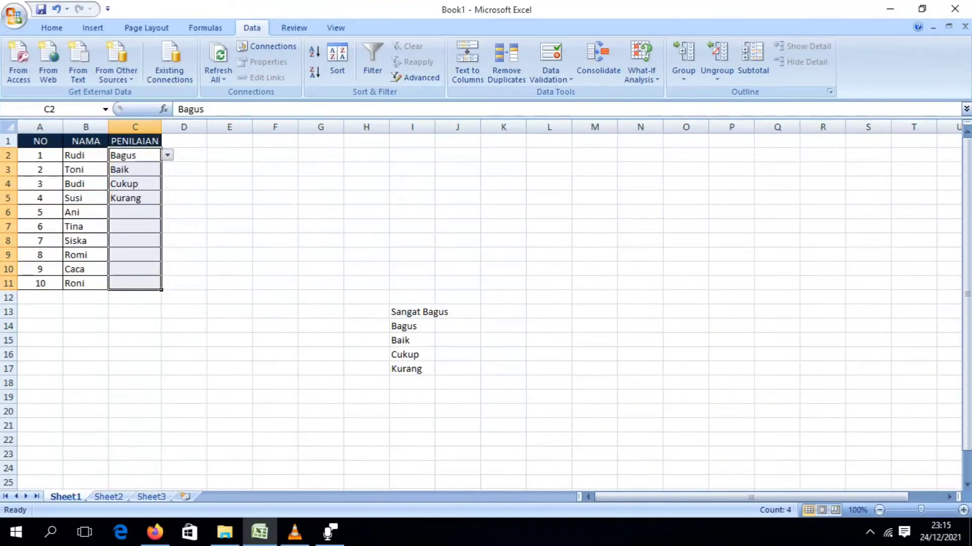
left_click(412, 355)
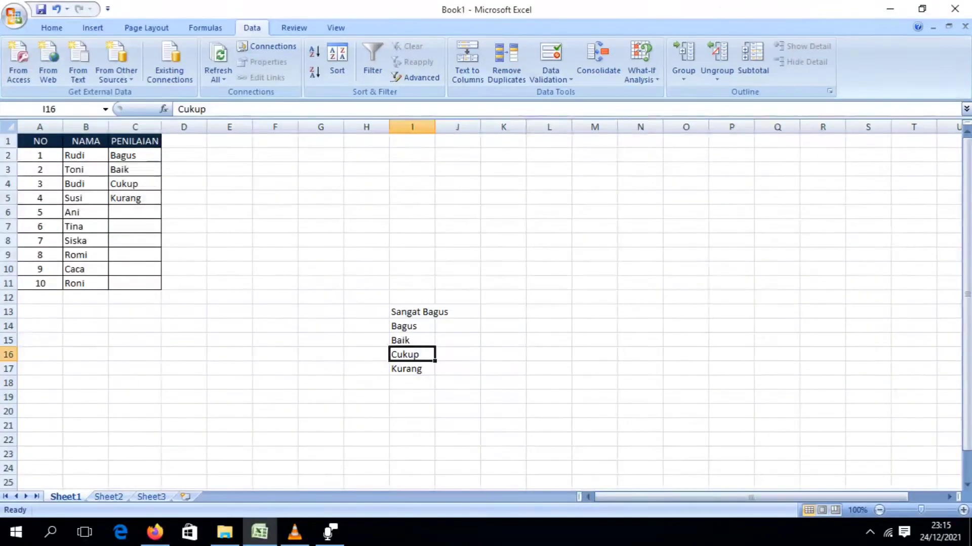
right_click(407, 359)
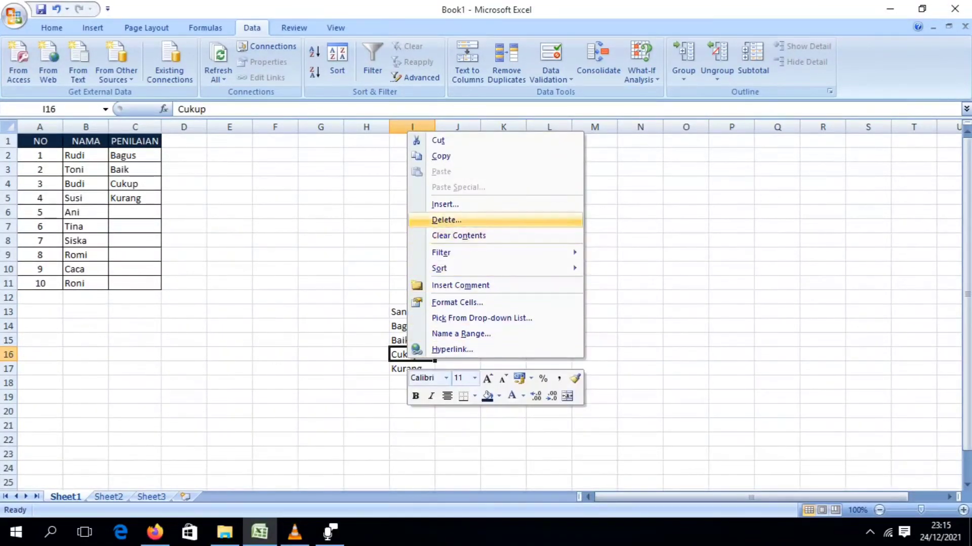
key("Return")
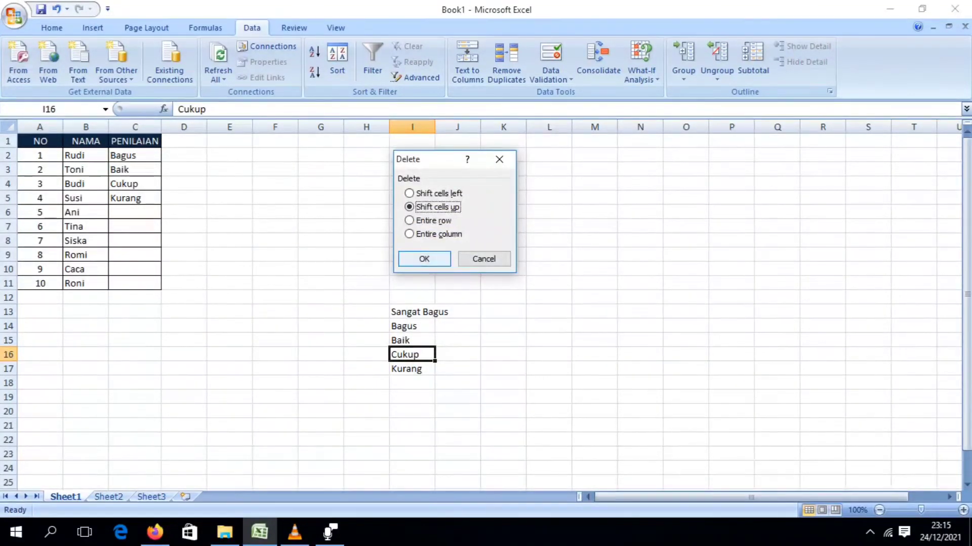
key("Return")
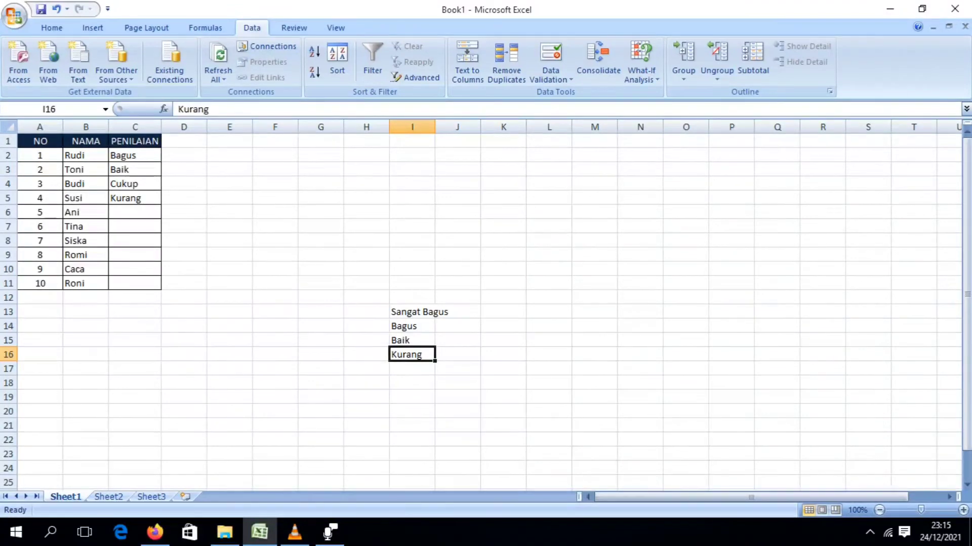
Set the list validation source of C2:C11 to =$I$13:$I$16 and apply the change to all other cells with the same settings.
left_click_drag(135, 156, 135, 283)
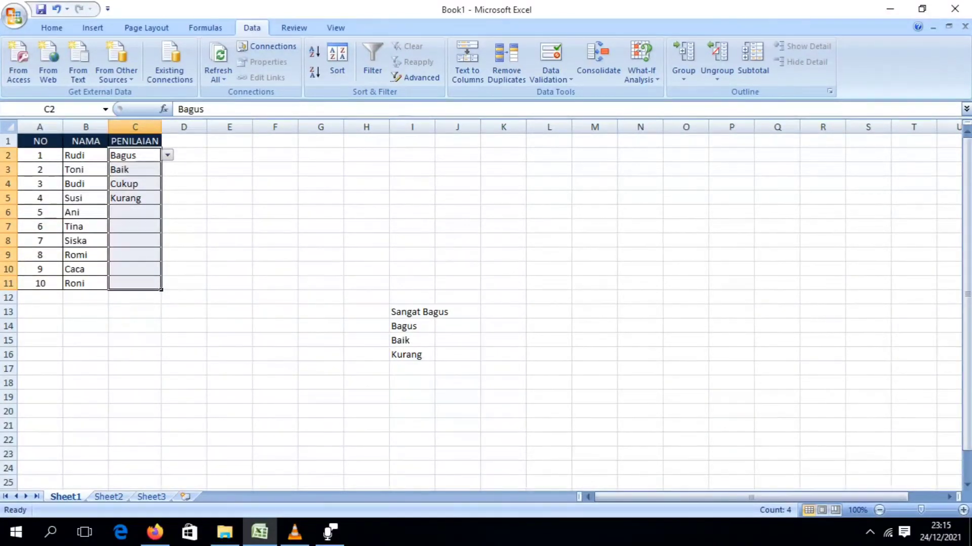
left_click(550, 77)
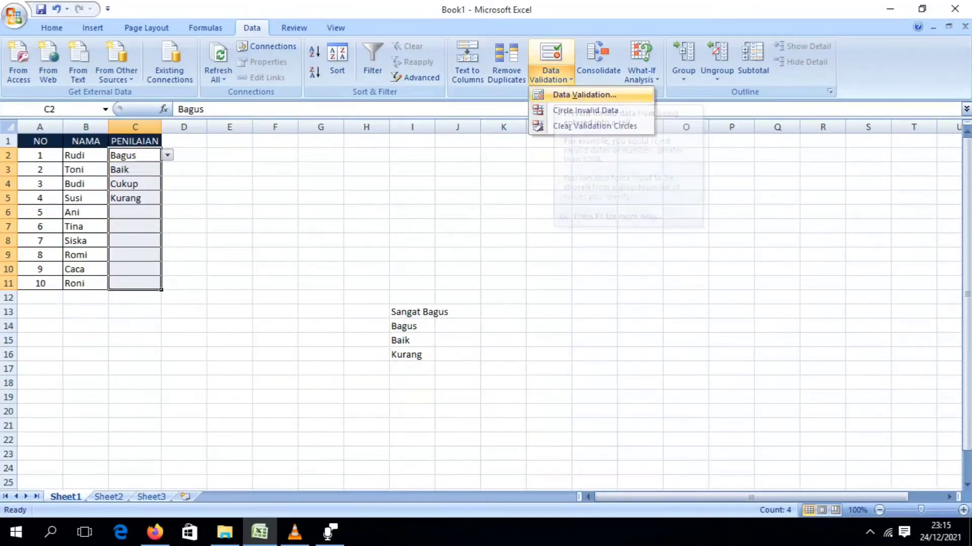
left_click(585, 95)
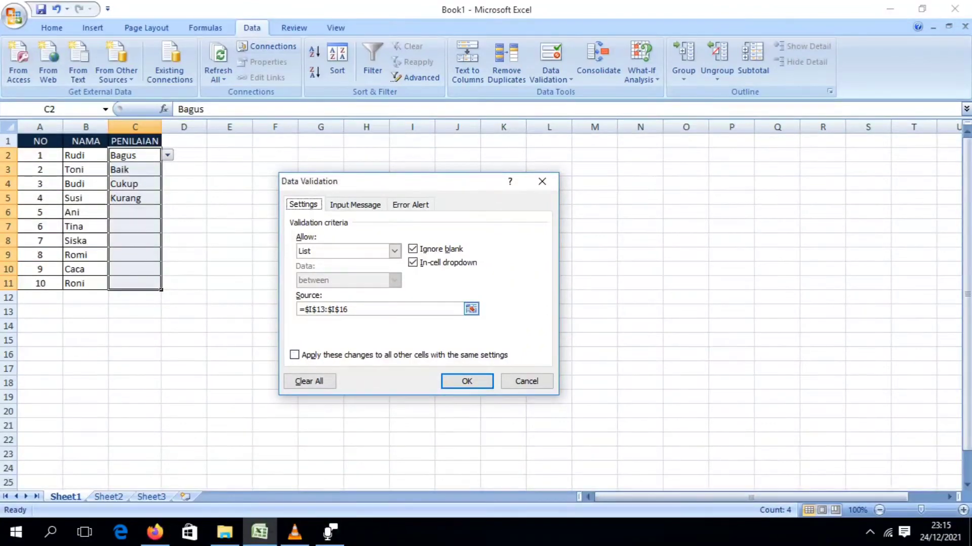
left_click(471, 309)
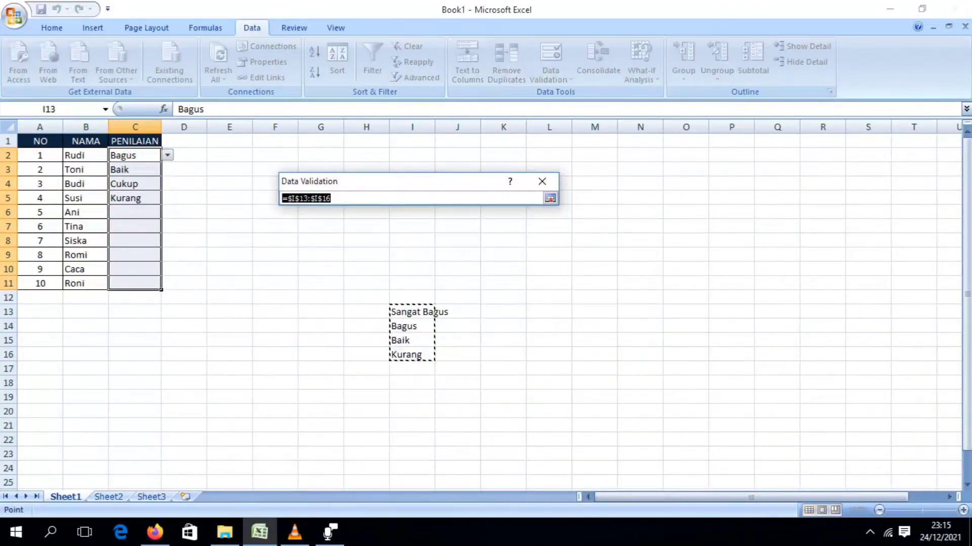
left_click_drag(412, 311, 430, 358)
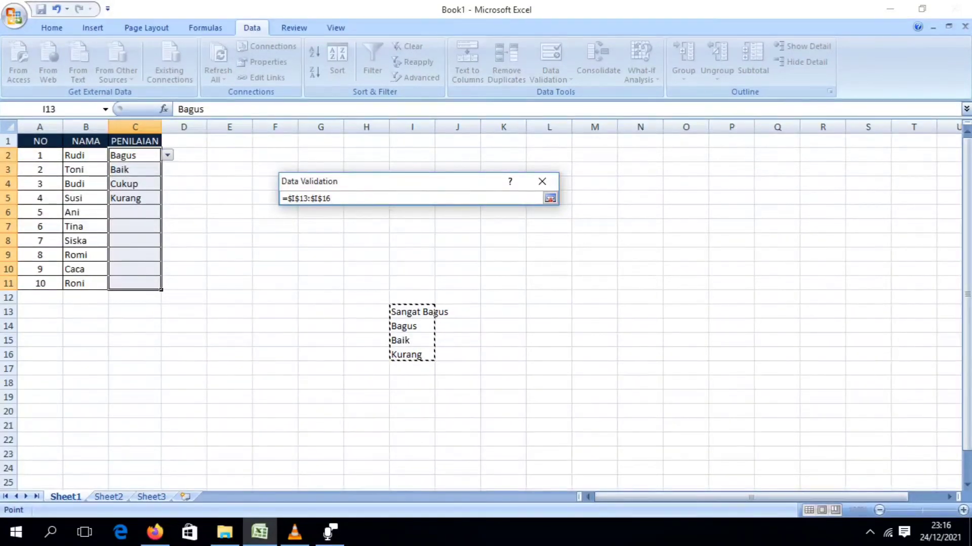
key("Return")
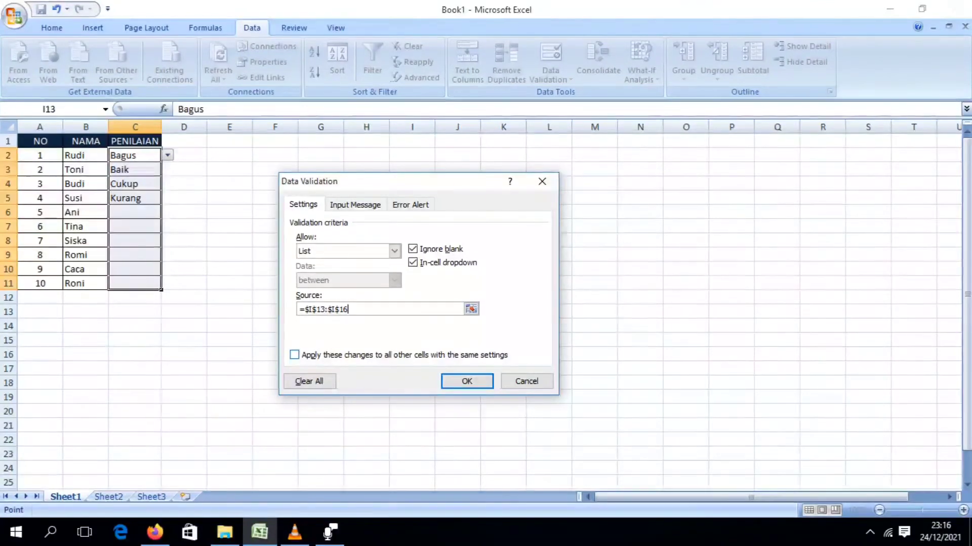
left_click(294, 355)
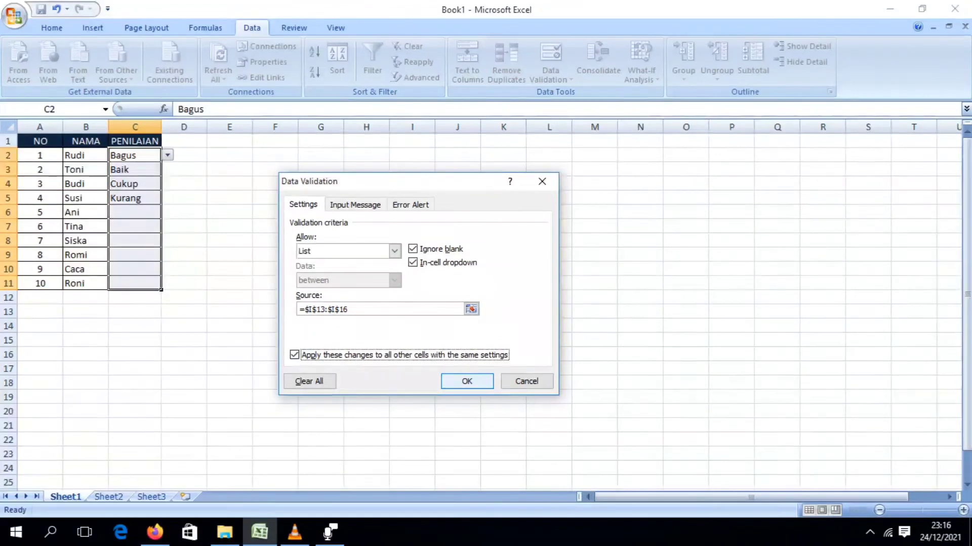
key("Return")
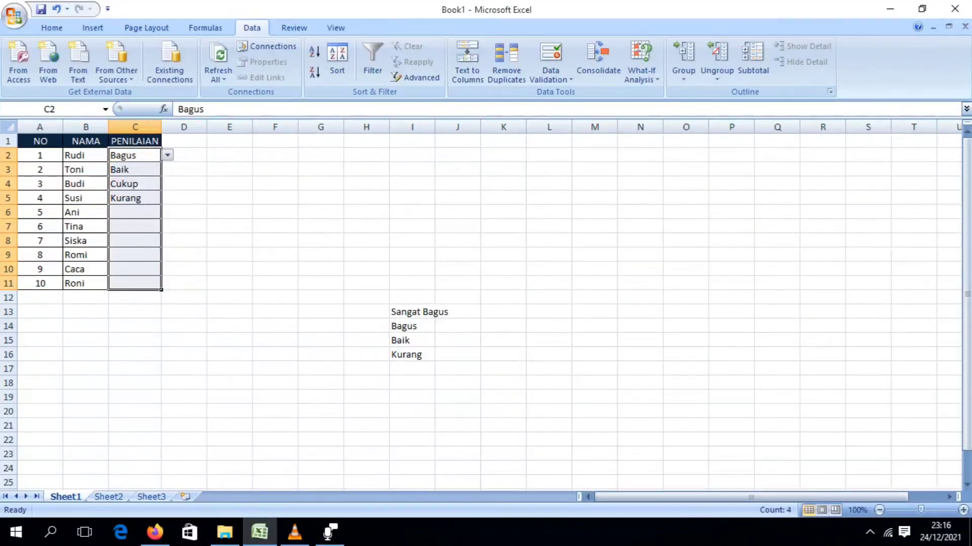
Check the rating options in cell C2's drop-down list against the source list in I13:I16.
left_click(168, 155)
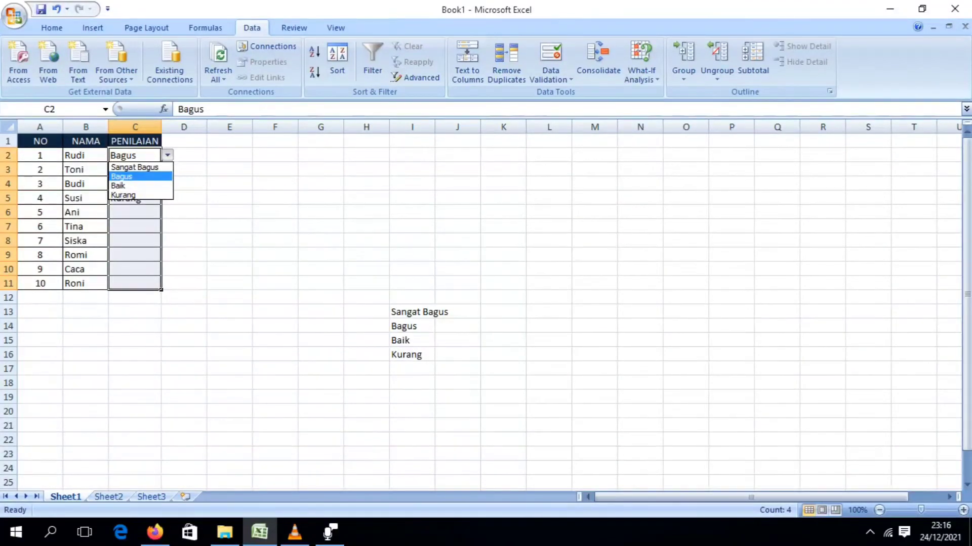
key("Down")
key("Down")
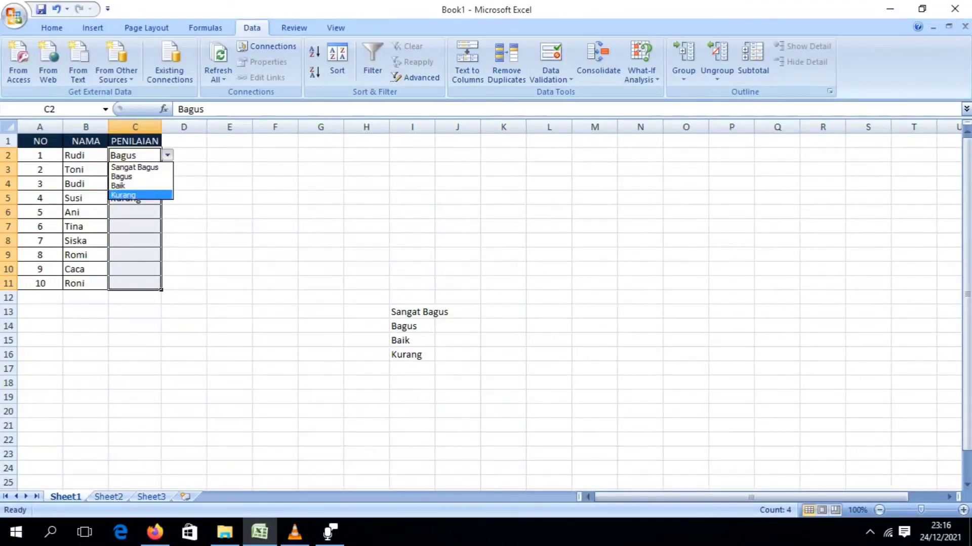
key("Escape")
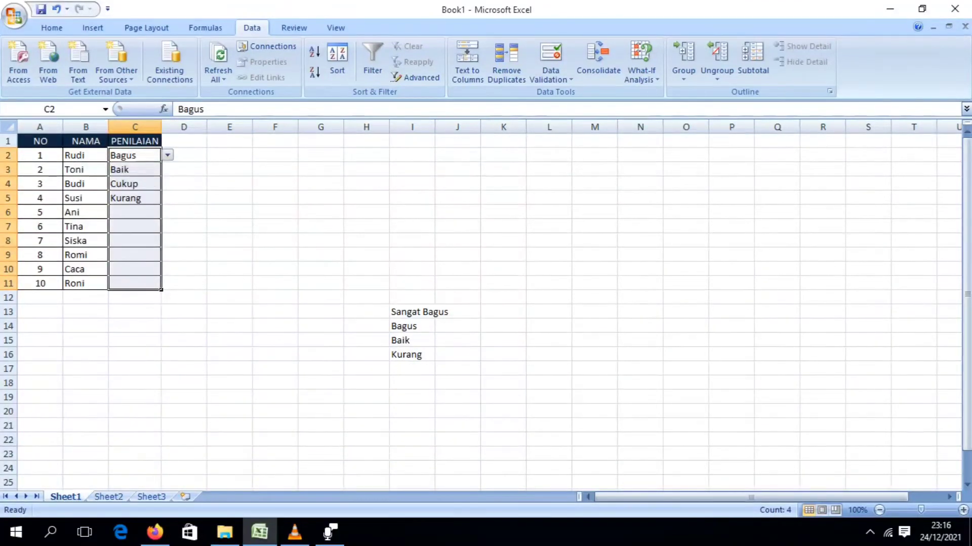
left_click_drag(410, 312, 412, 355)
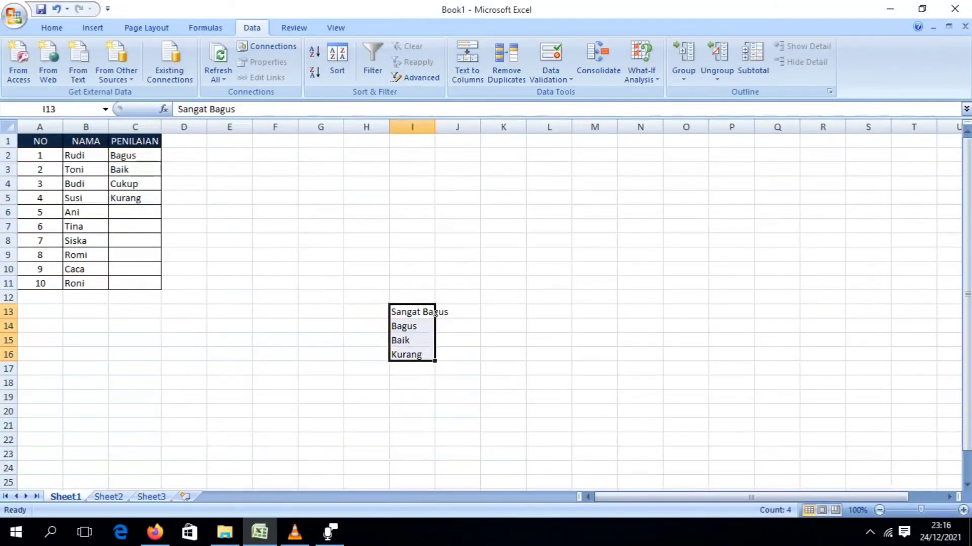
left_click(458, 241)
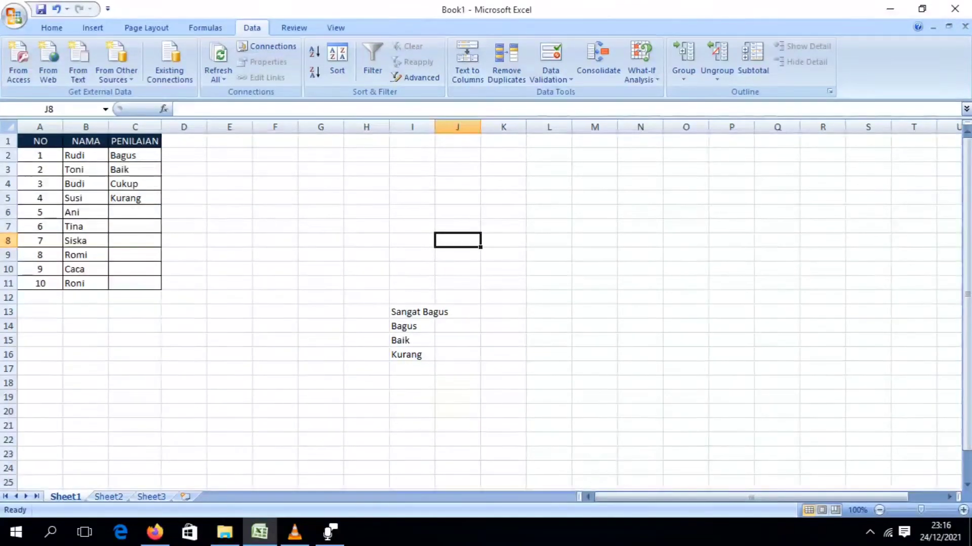
Clear all data validation from the PENILAIAN cells C2:C11, including all other cells with the same settings.
left_click(135, 155)
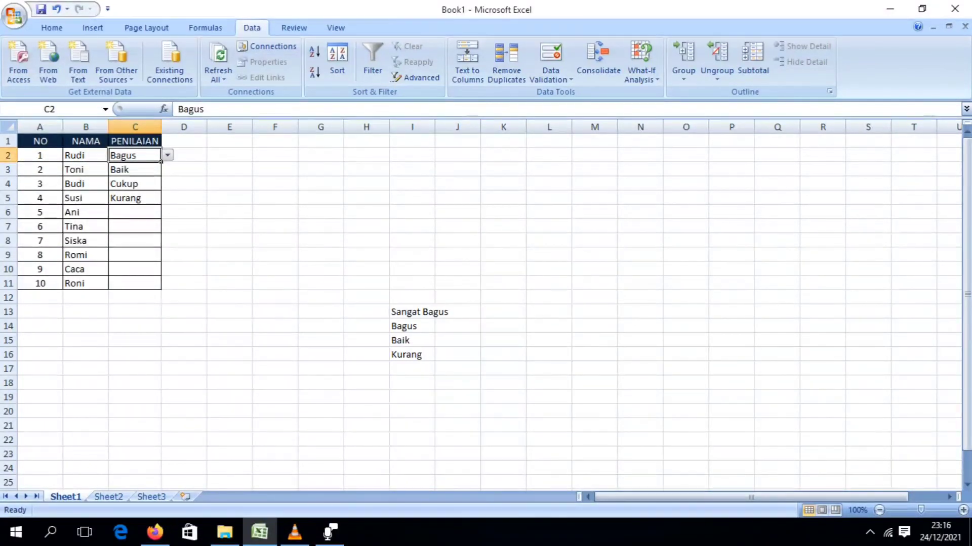
left_click_drag(134, 155, 135, 283)
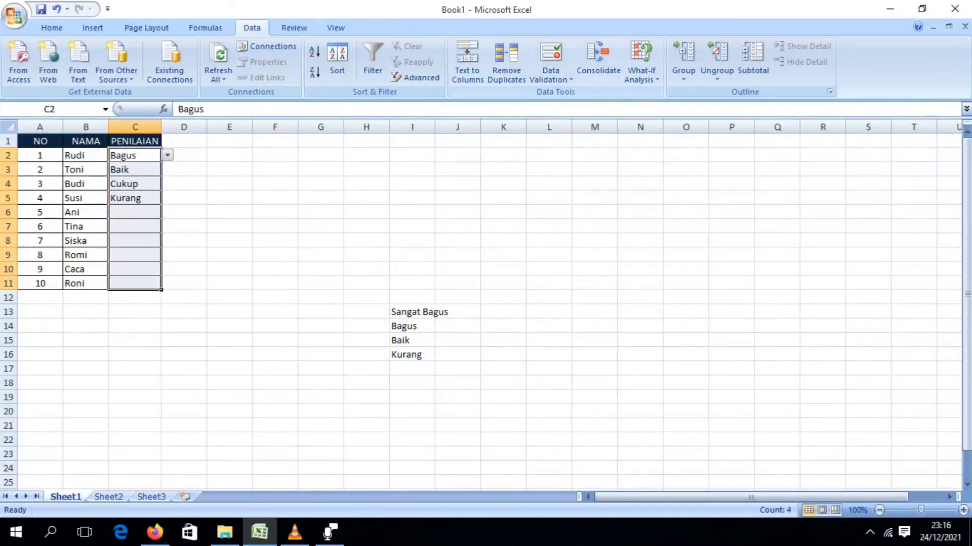
left_click(550, 75)
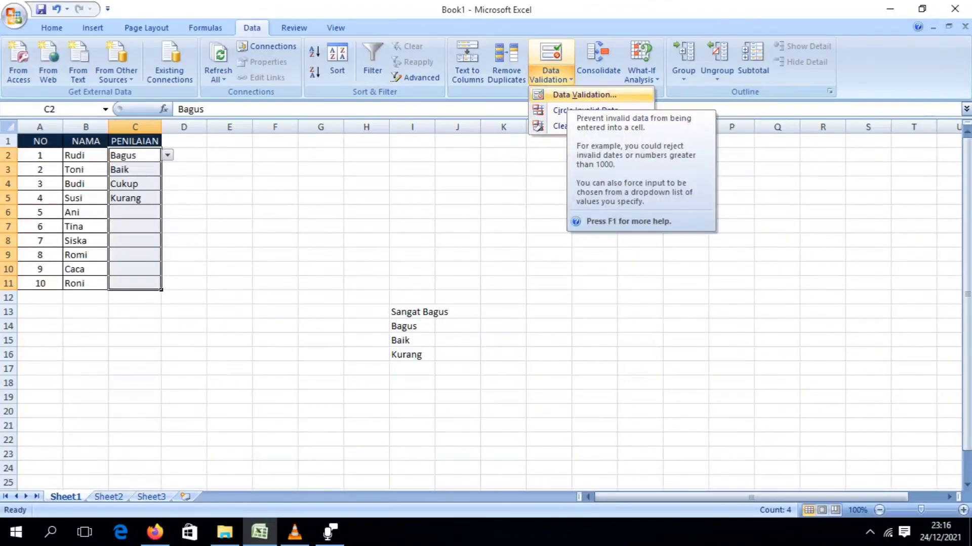
left_click(585, 95)
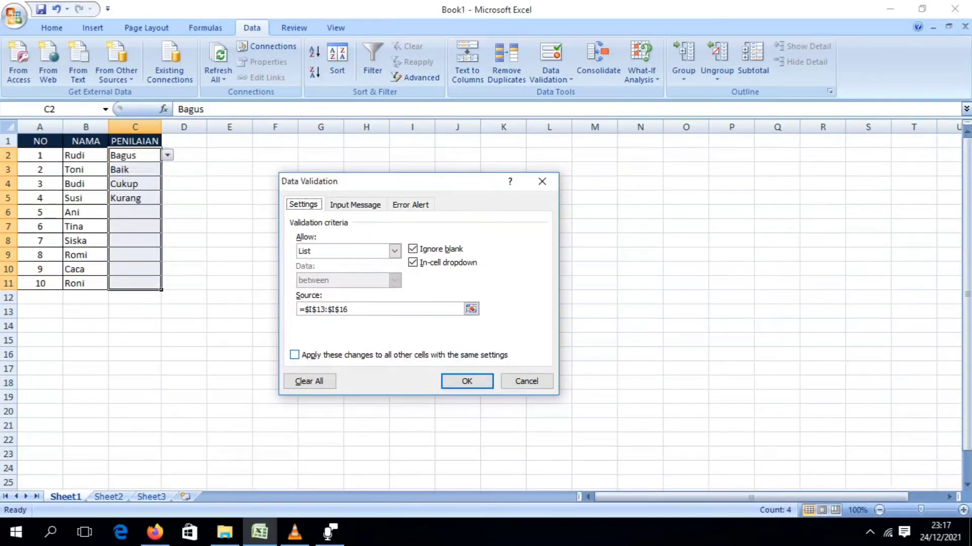
left_click(294, 355)
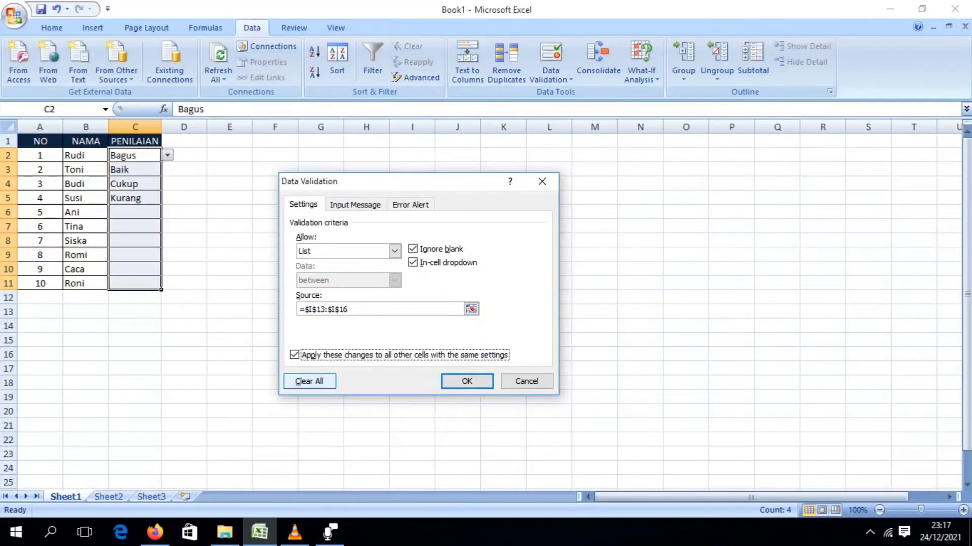
left_click(309, 381)
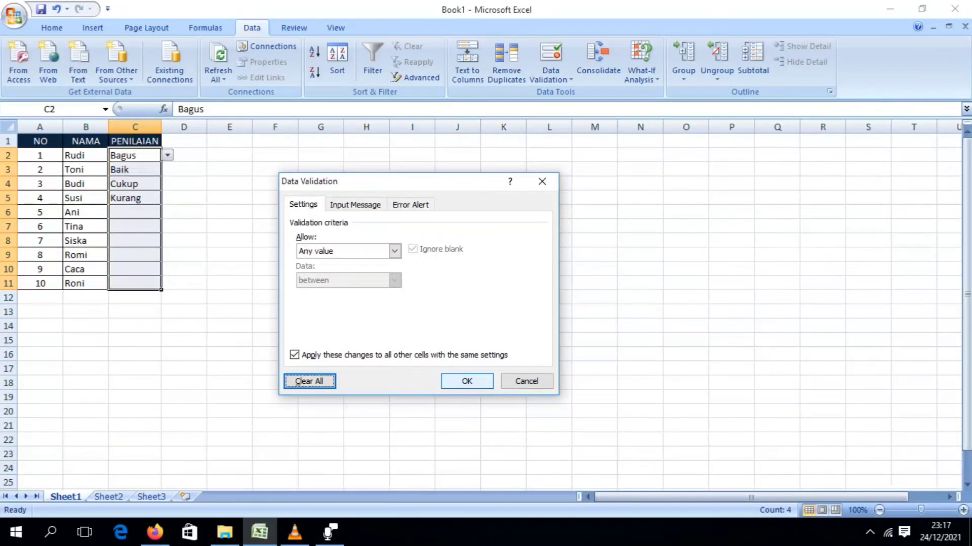
left_click(466, 382)
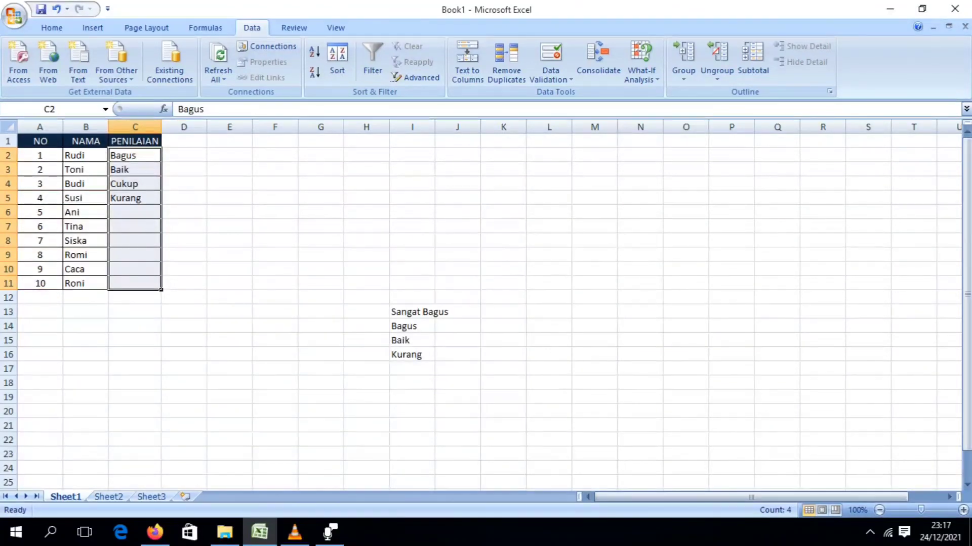
Enter the arbitrary text "khjg" in cell C6 to test the column without validation.
left_click(134, 227)
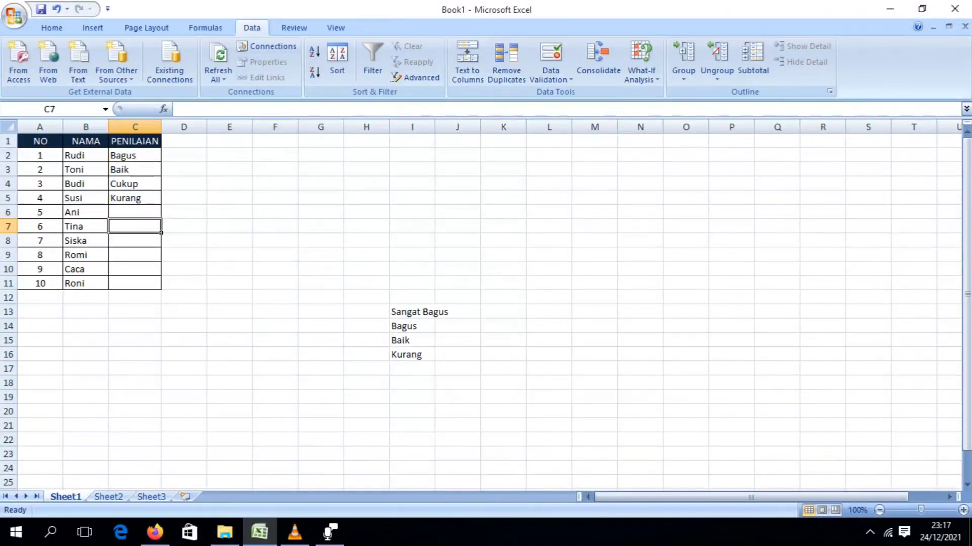
left_click(135, 213)
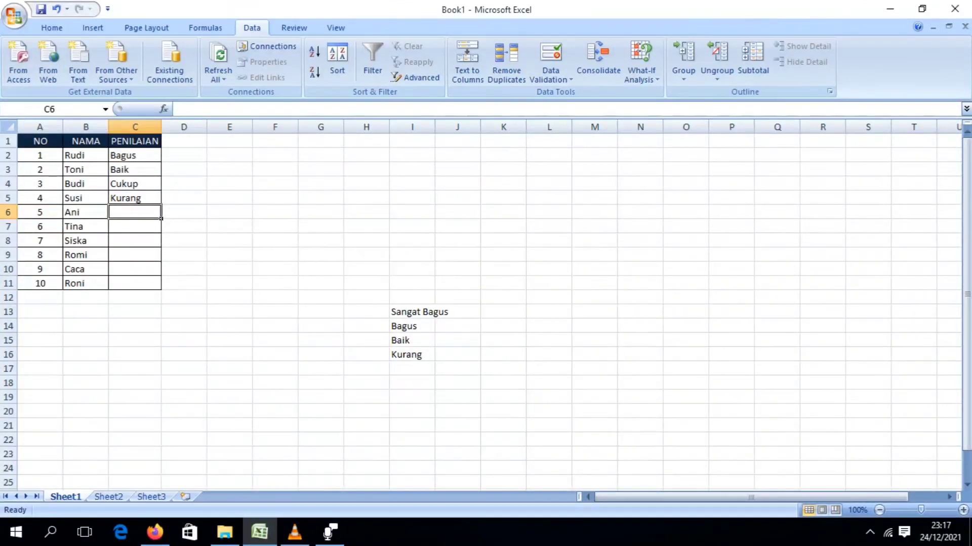
type("khjg")
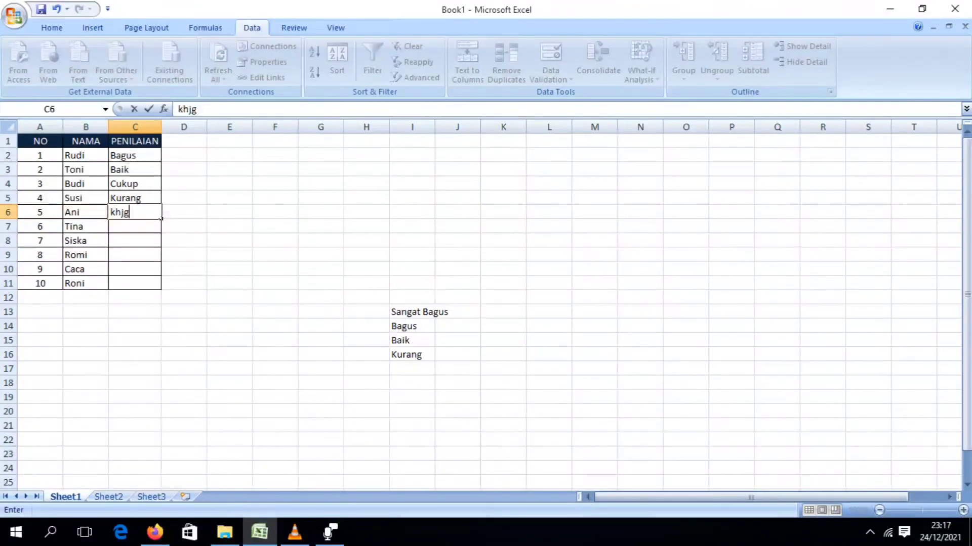
key("Return")
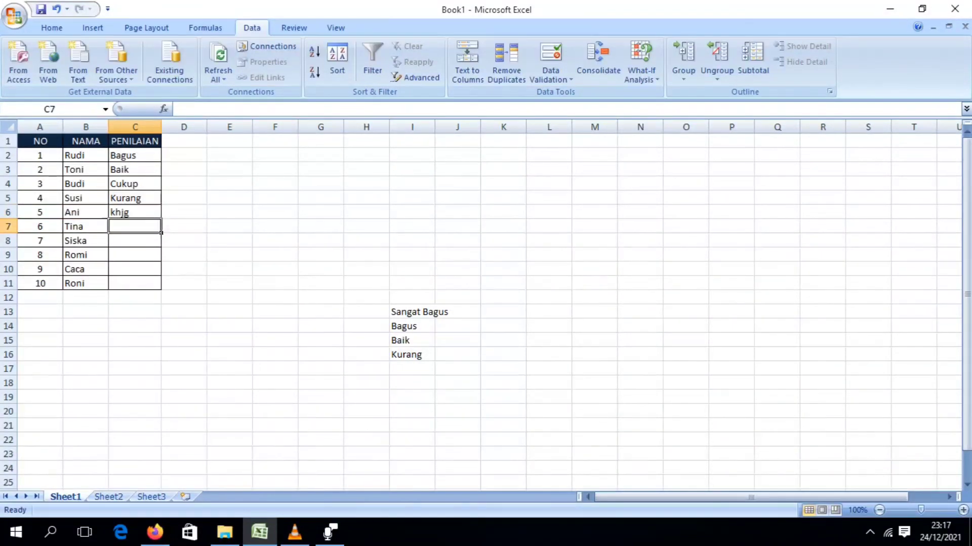